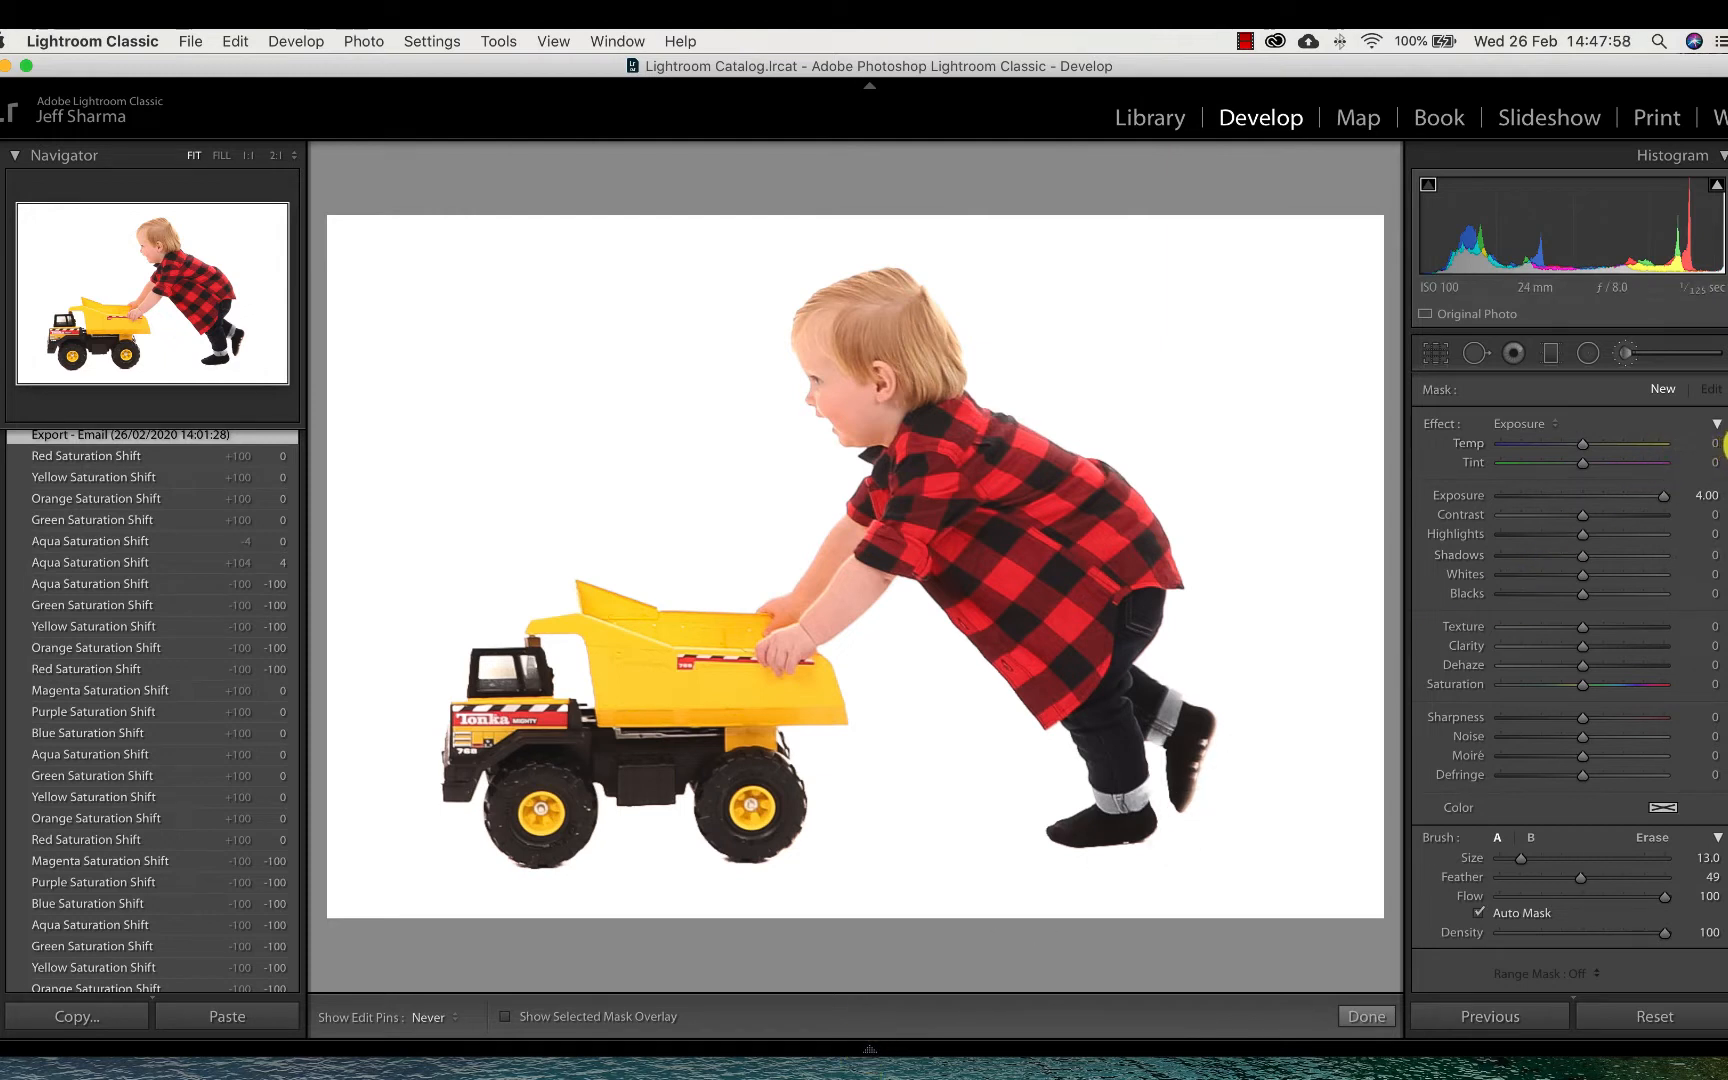
Set the HSL saturation of all eight colours, from Red through Magenta, to -100 to make the photo black and white.
scroll(1722, 443, "down", 15)
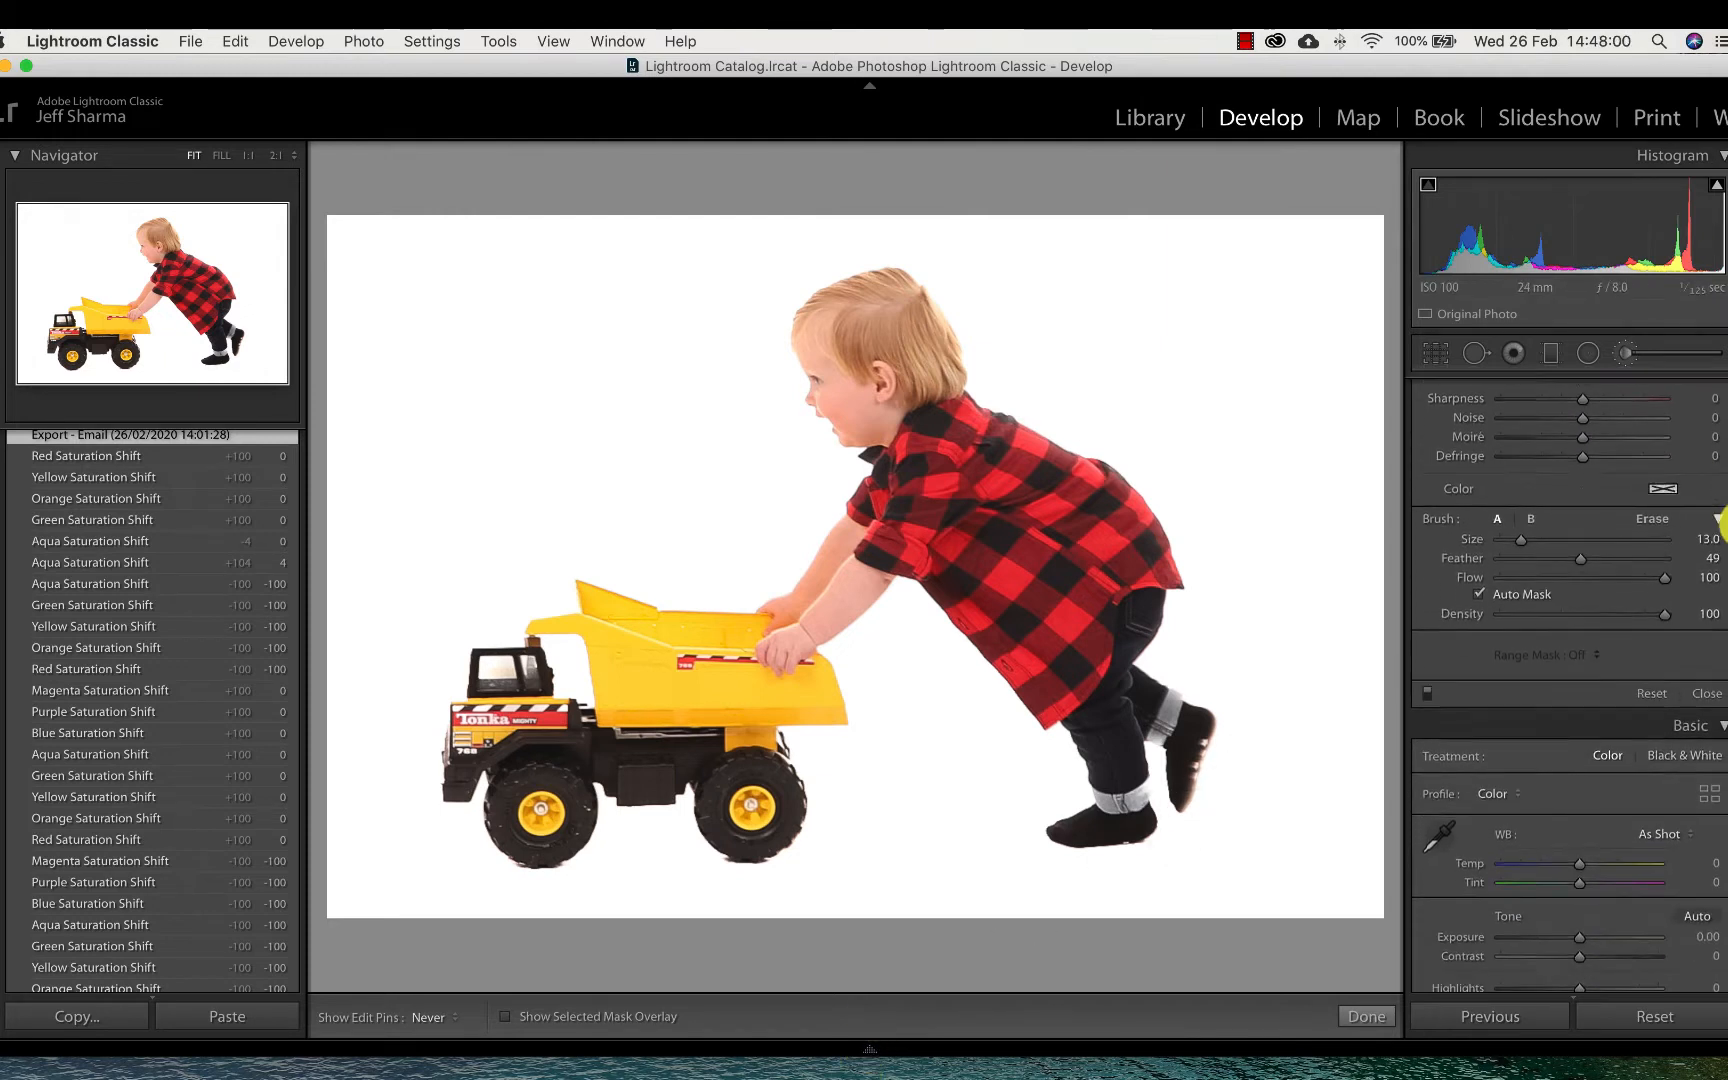
scroll(1720, 636, "down", 12)
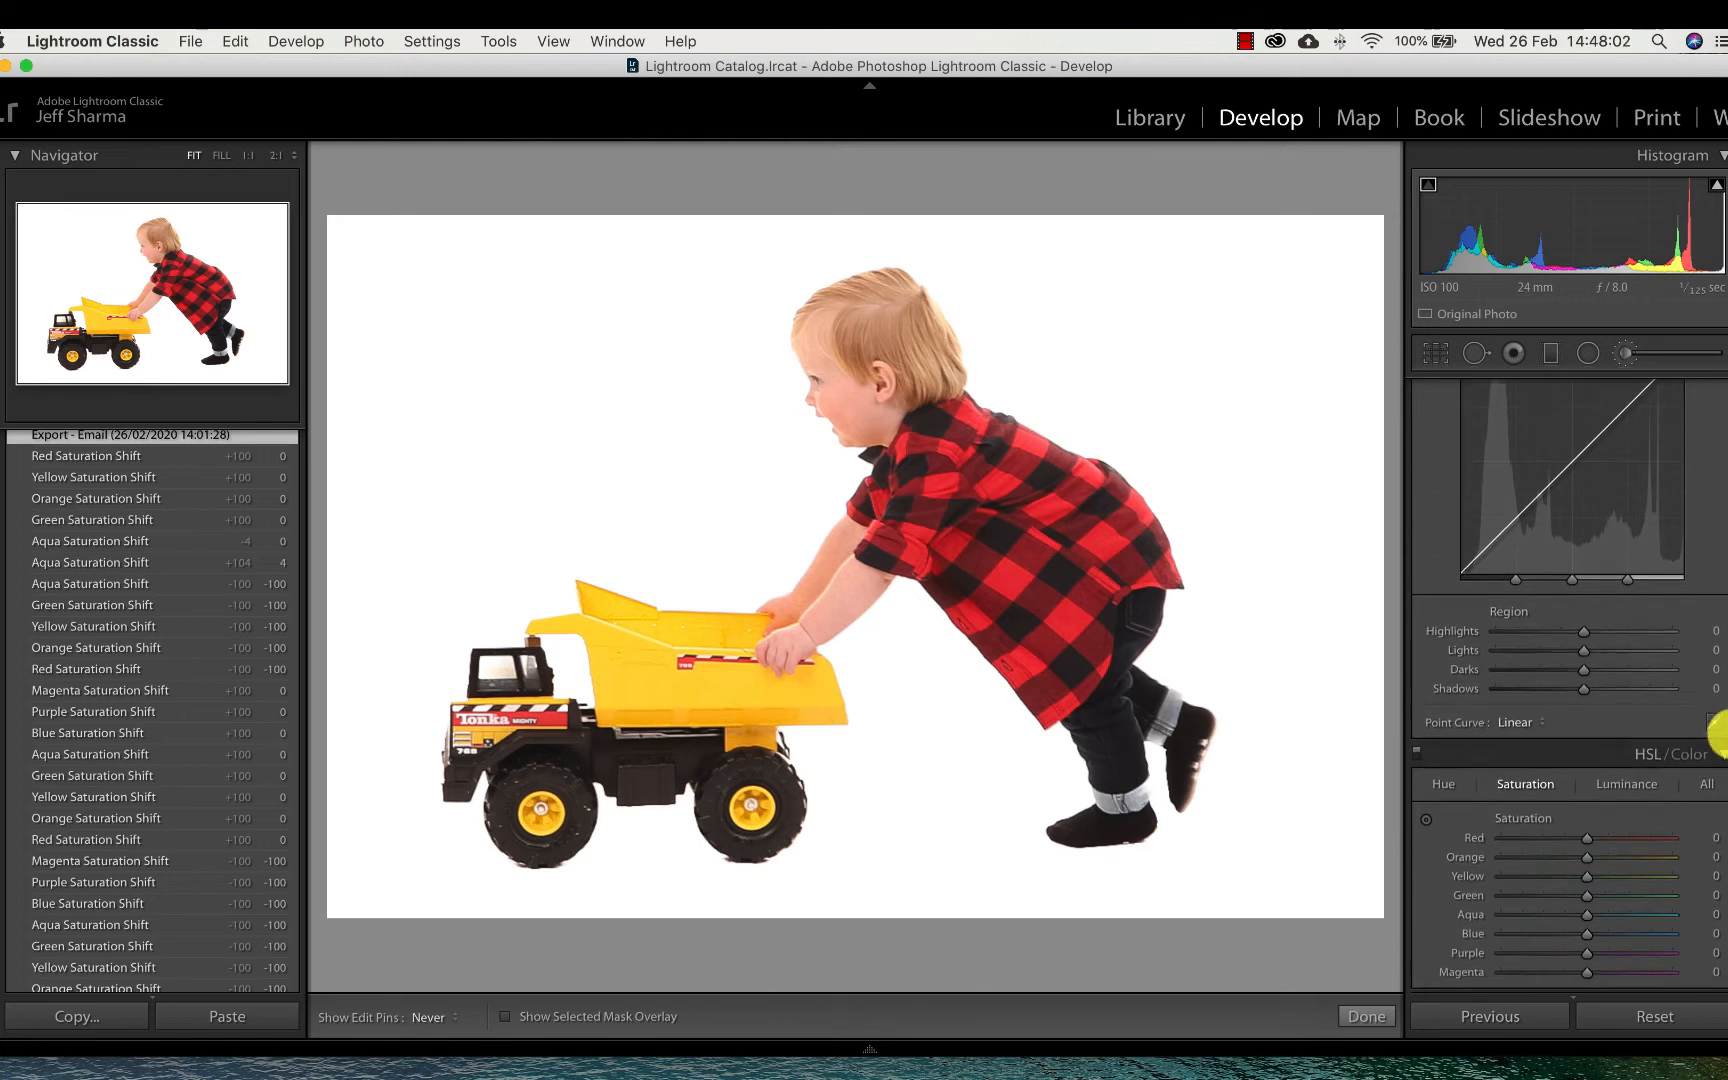
left_click(1645, 639)
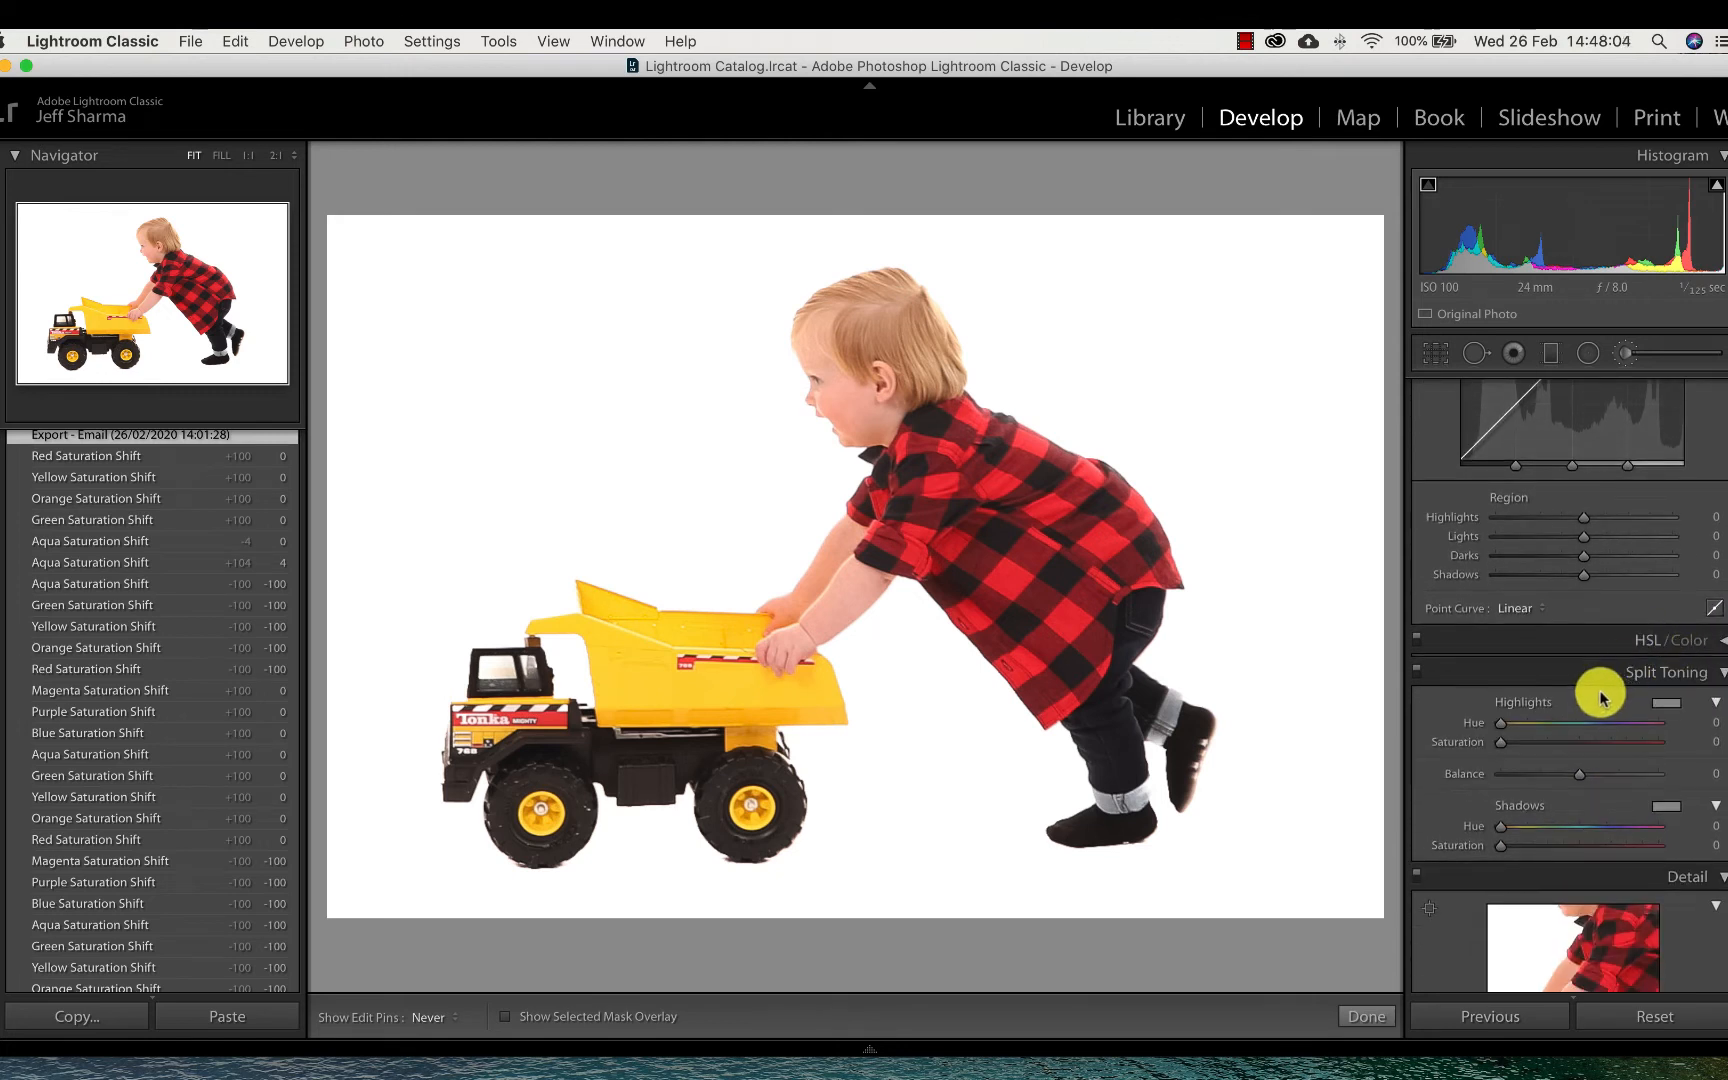
left_click(1636, 640)
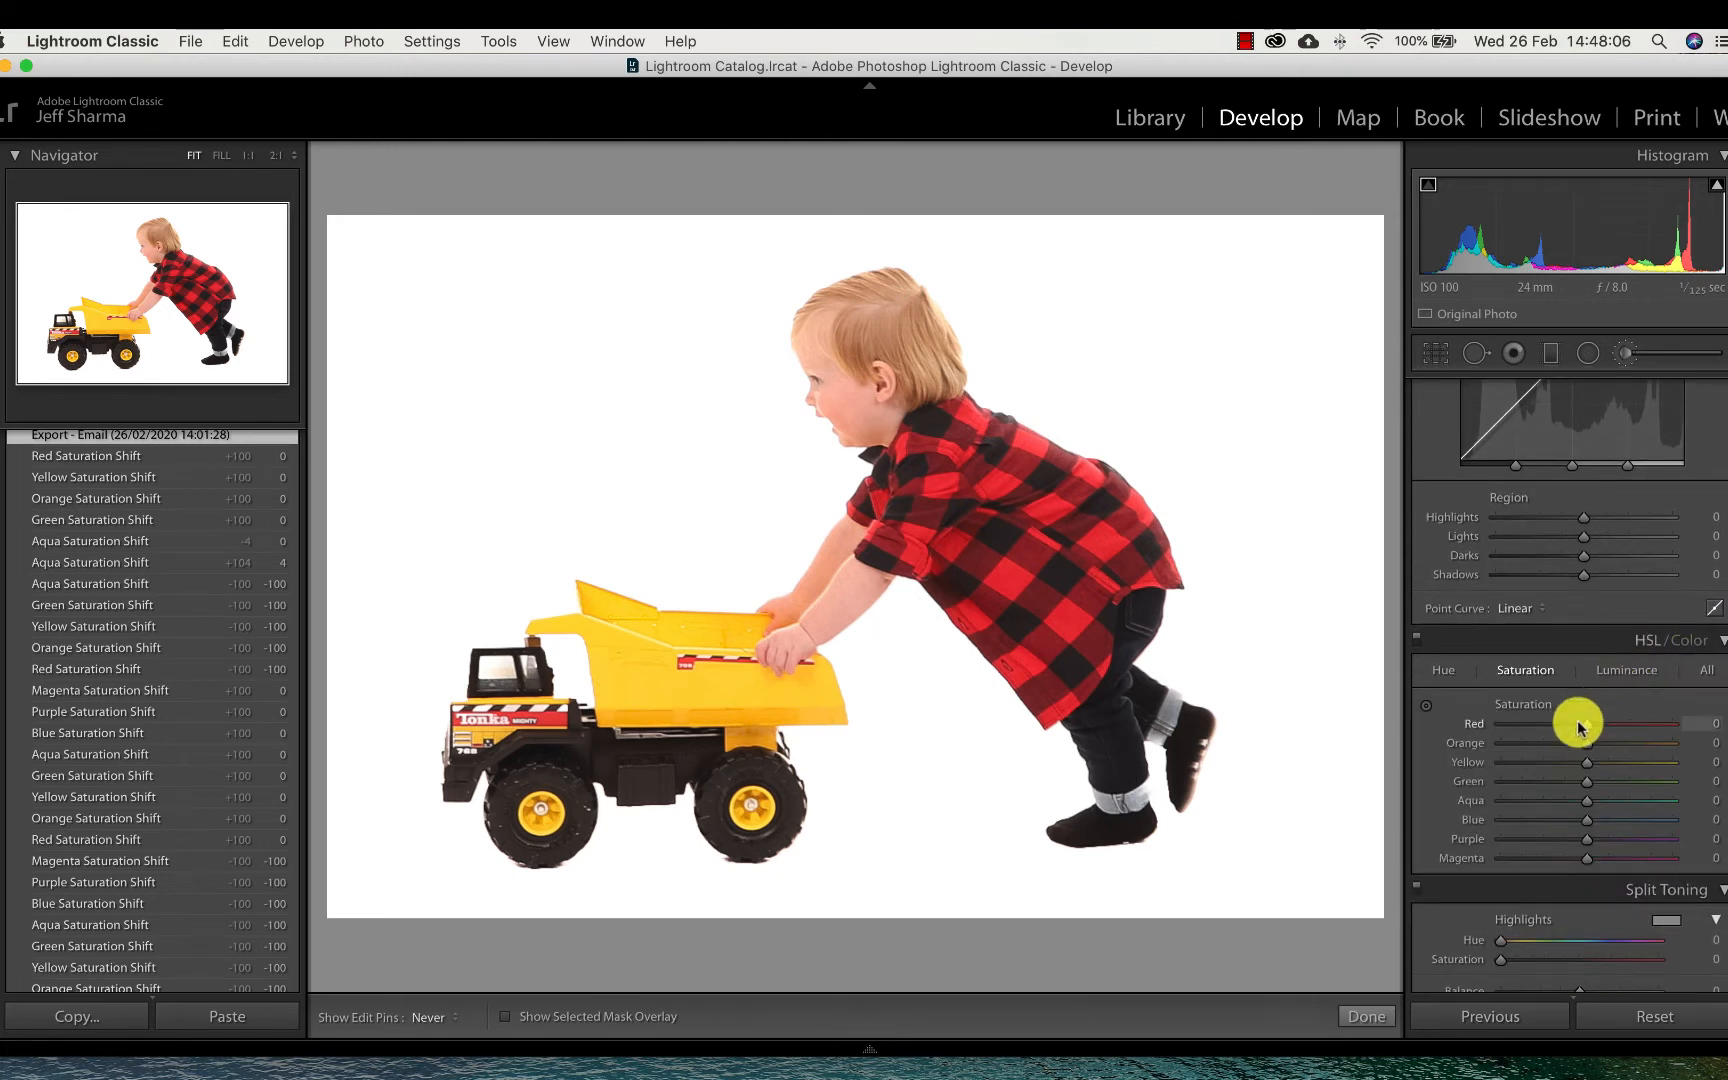
left_click_drag(1586, 724, 1472, 736)
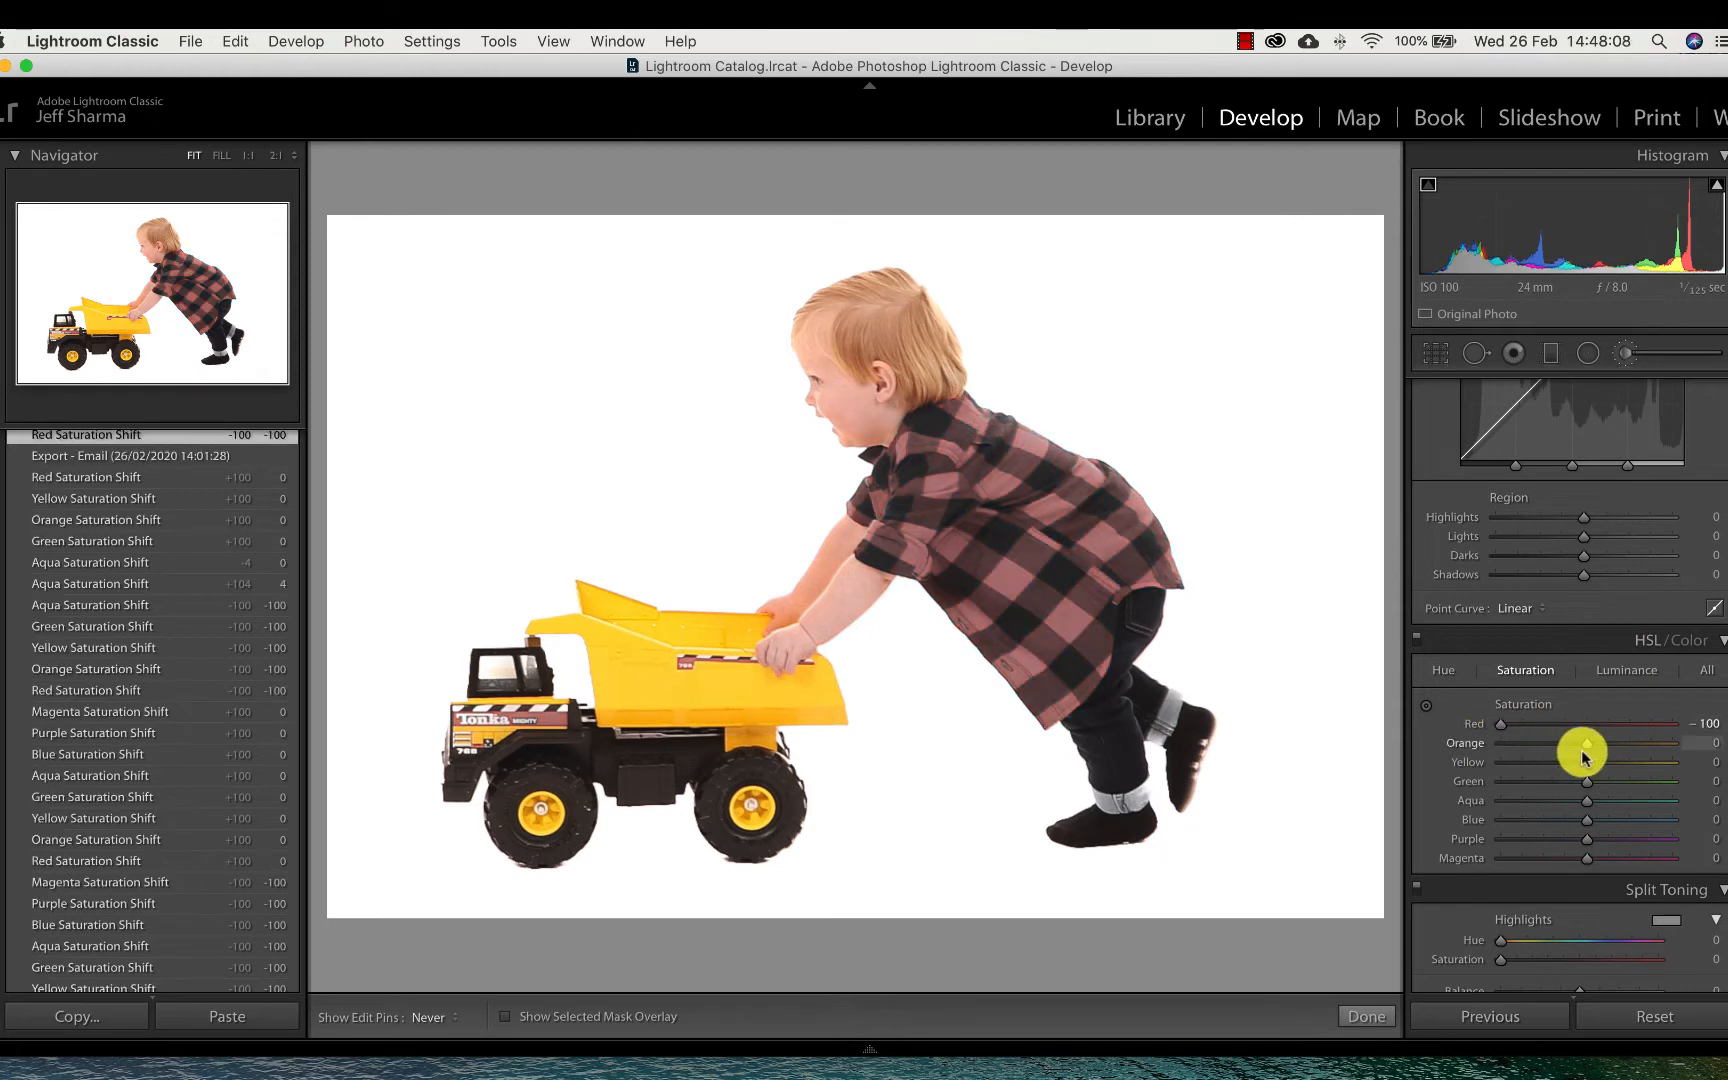
left_click_drag(1584, 745, 1470, 744)
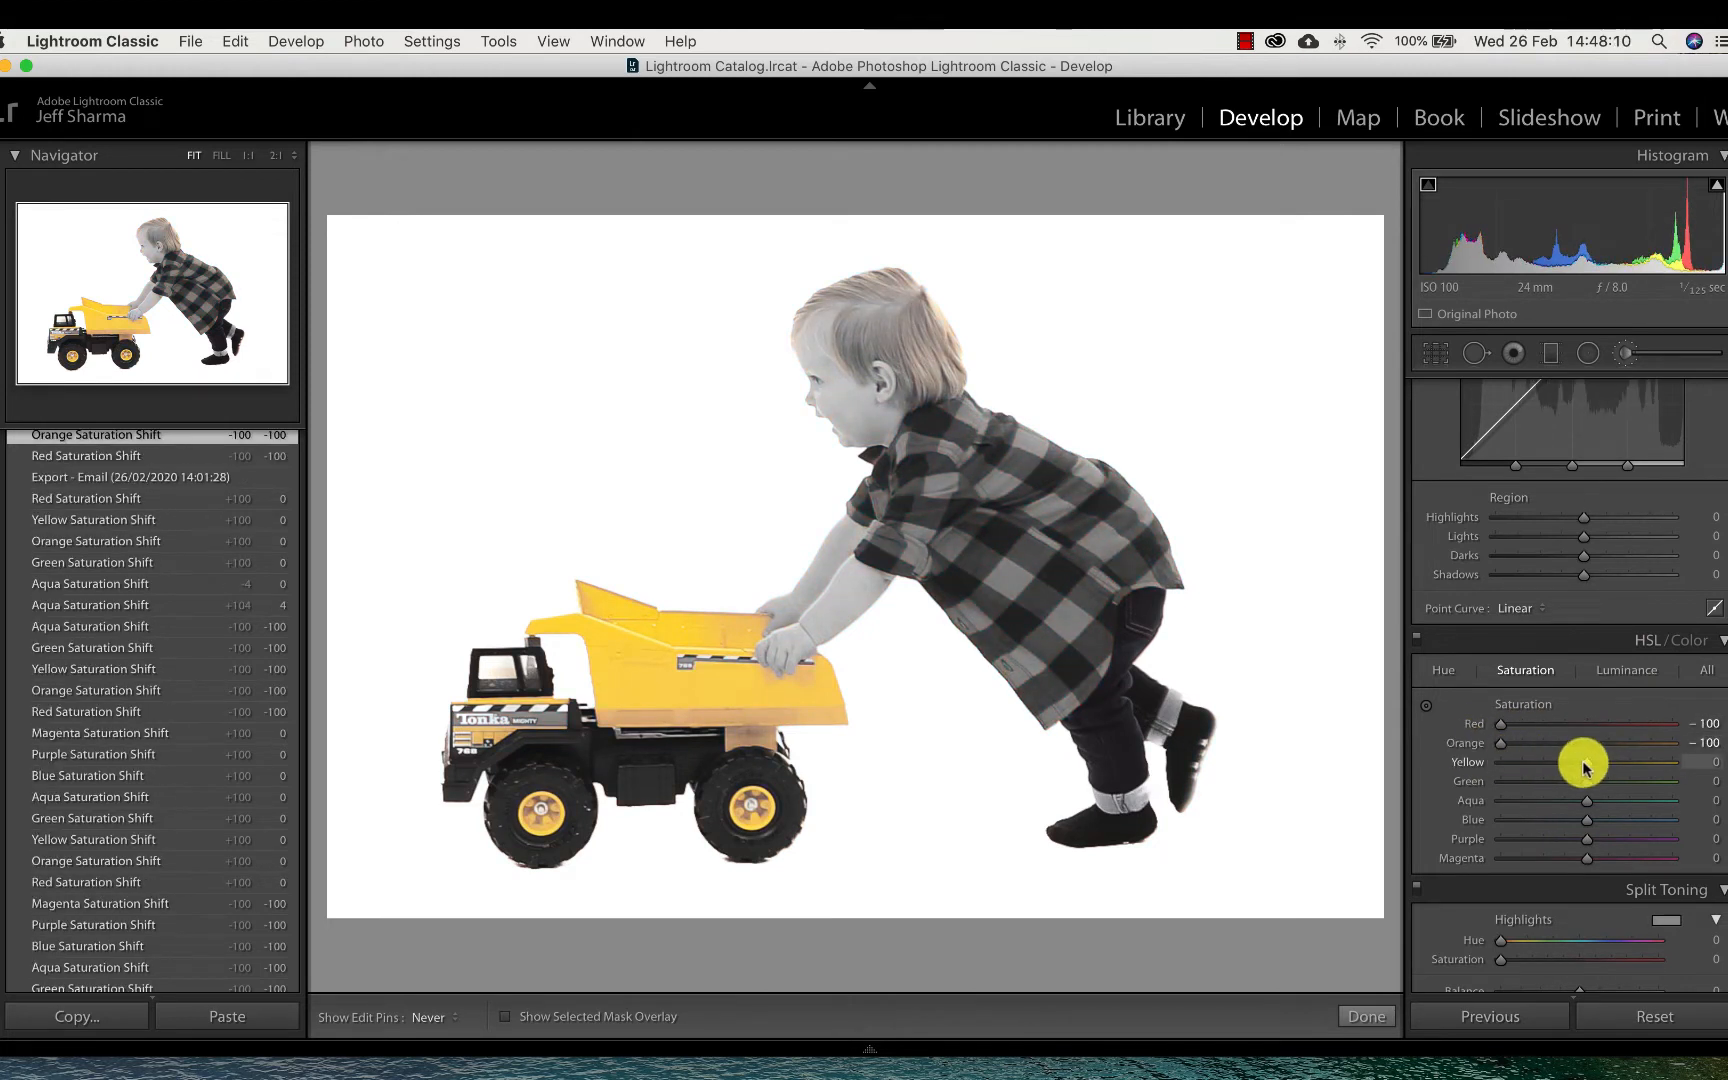
left_click_drag(1591, 766, 1488, 787)
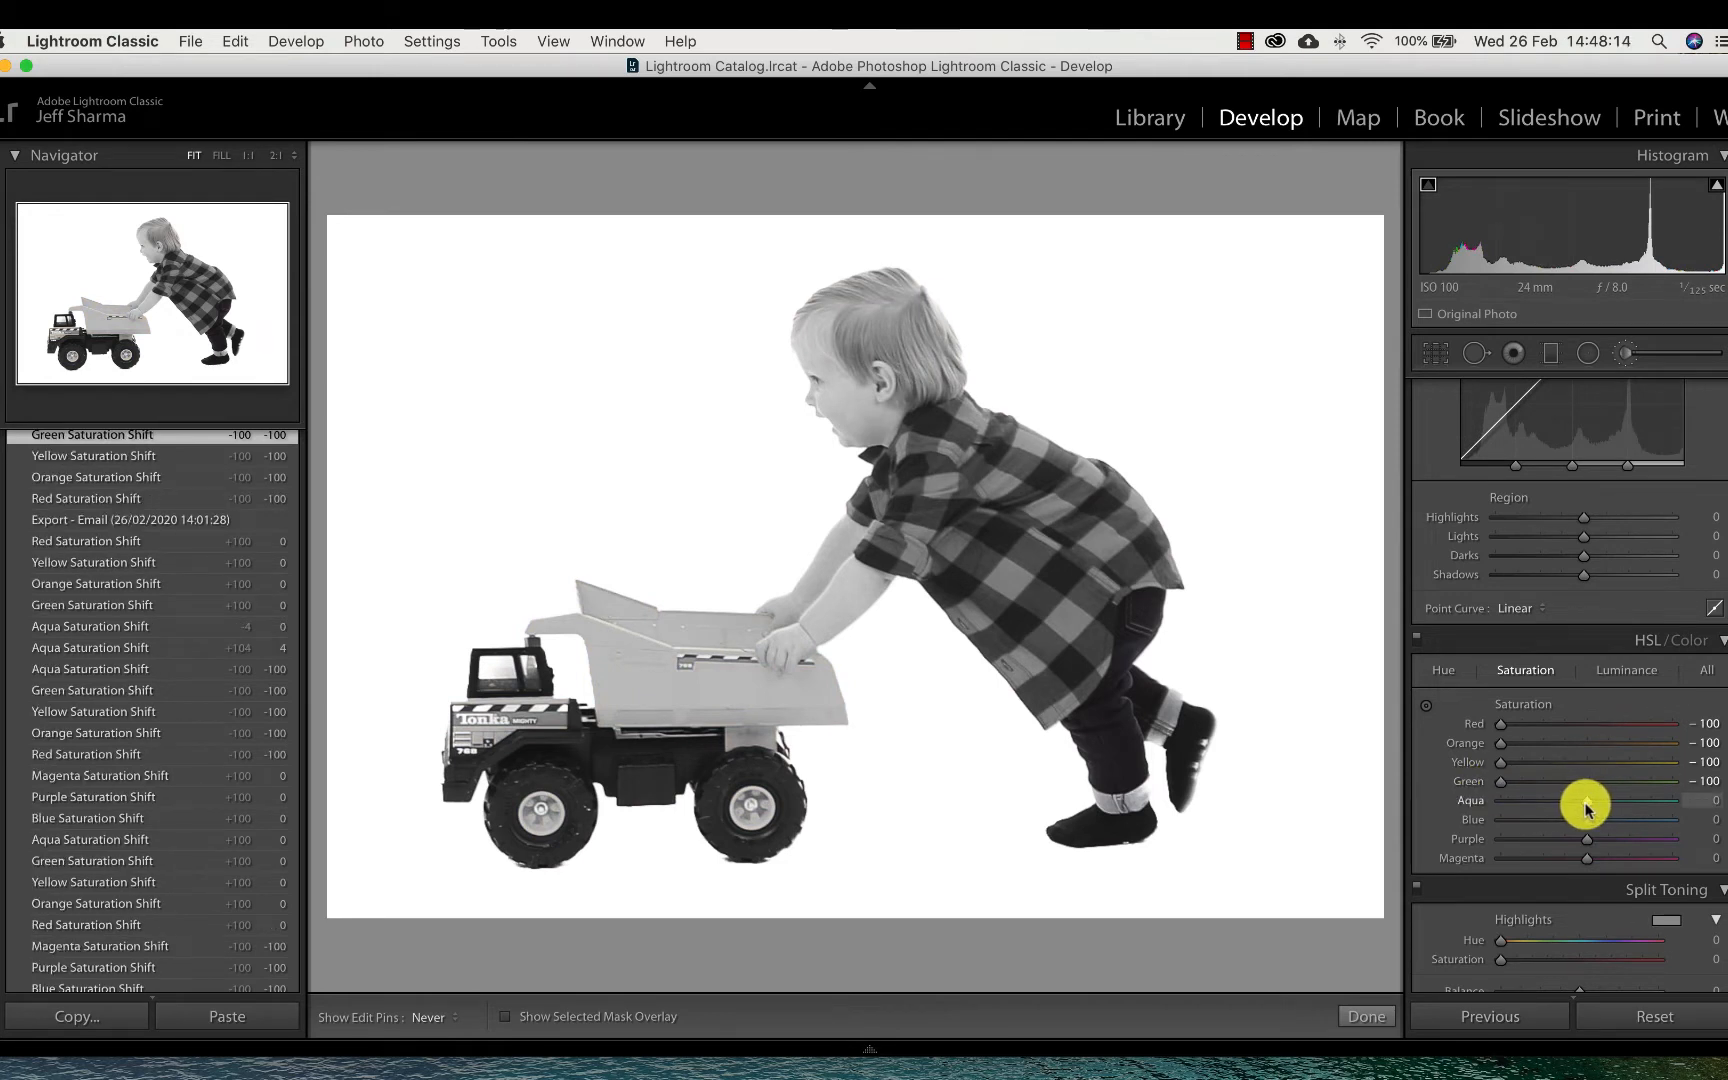
left_click_drag(1588, 806, 1484, 858)
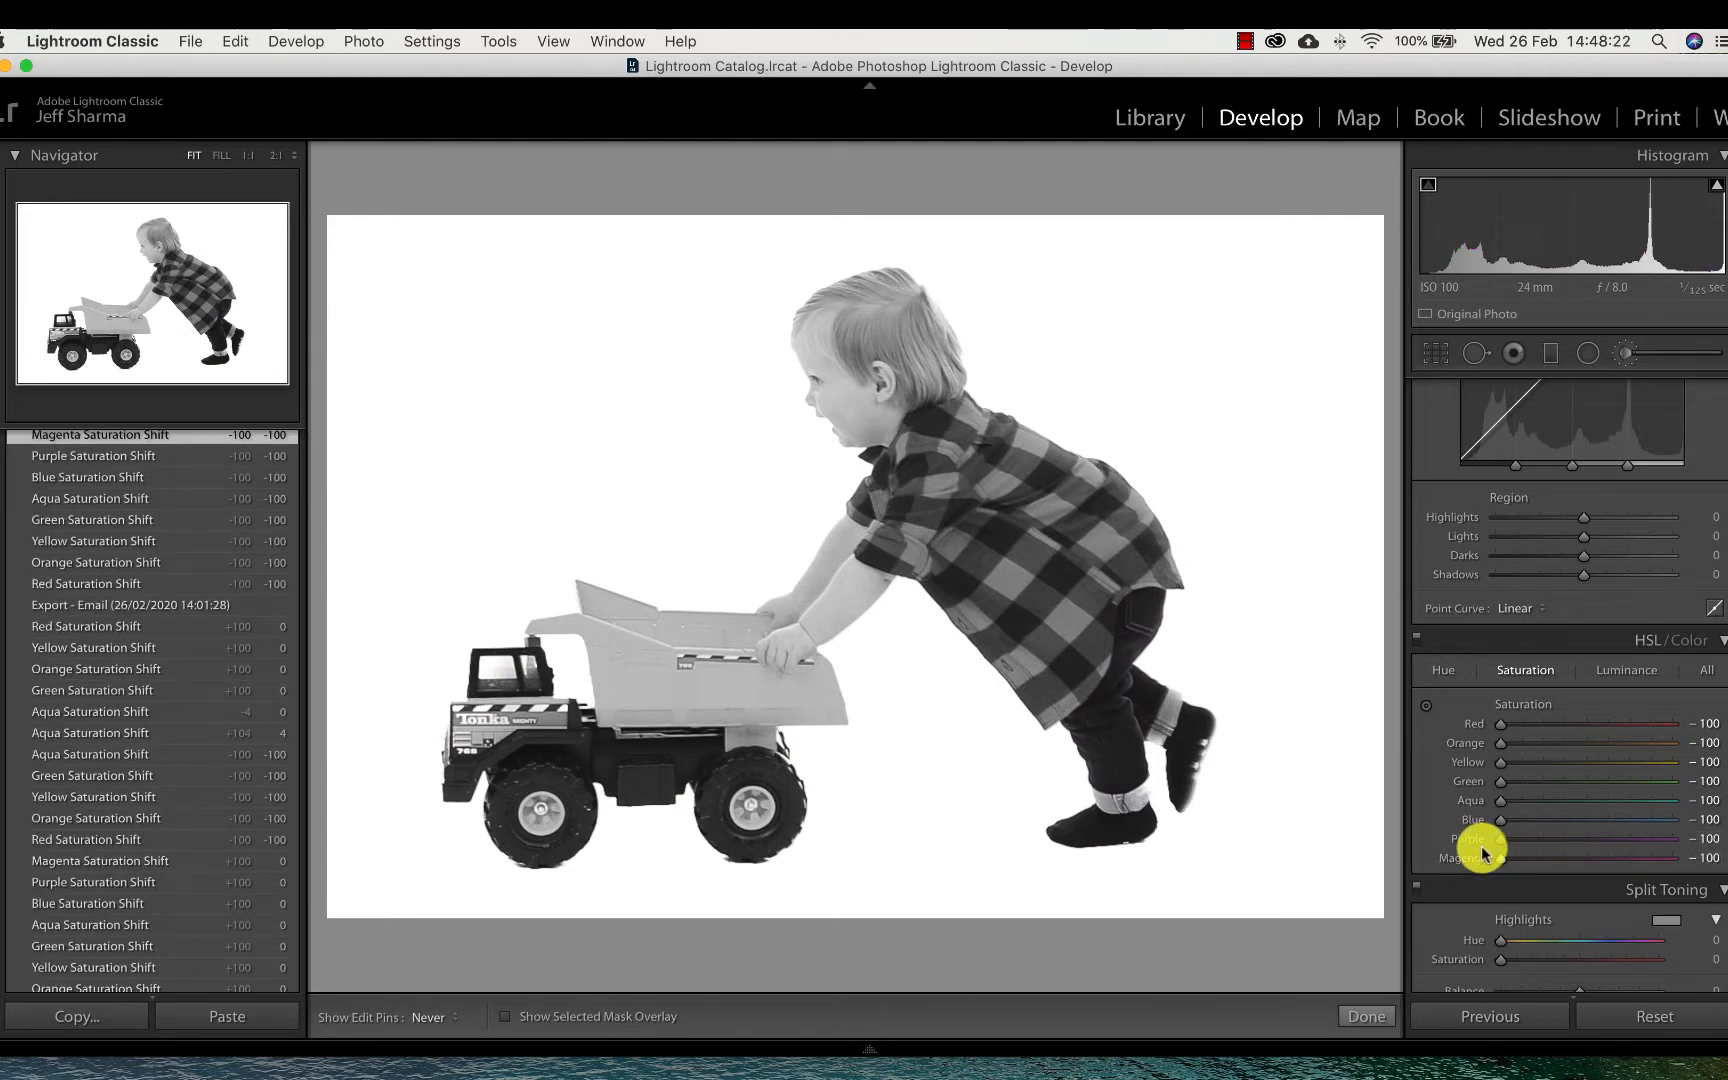
Set up a new Adjustment Brush mask with Exposure 0.00, Saturation 100 and brush size 11.
left_click(1639, 355)
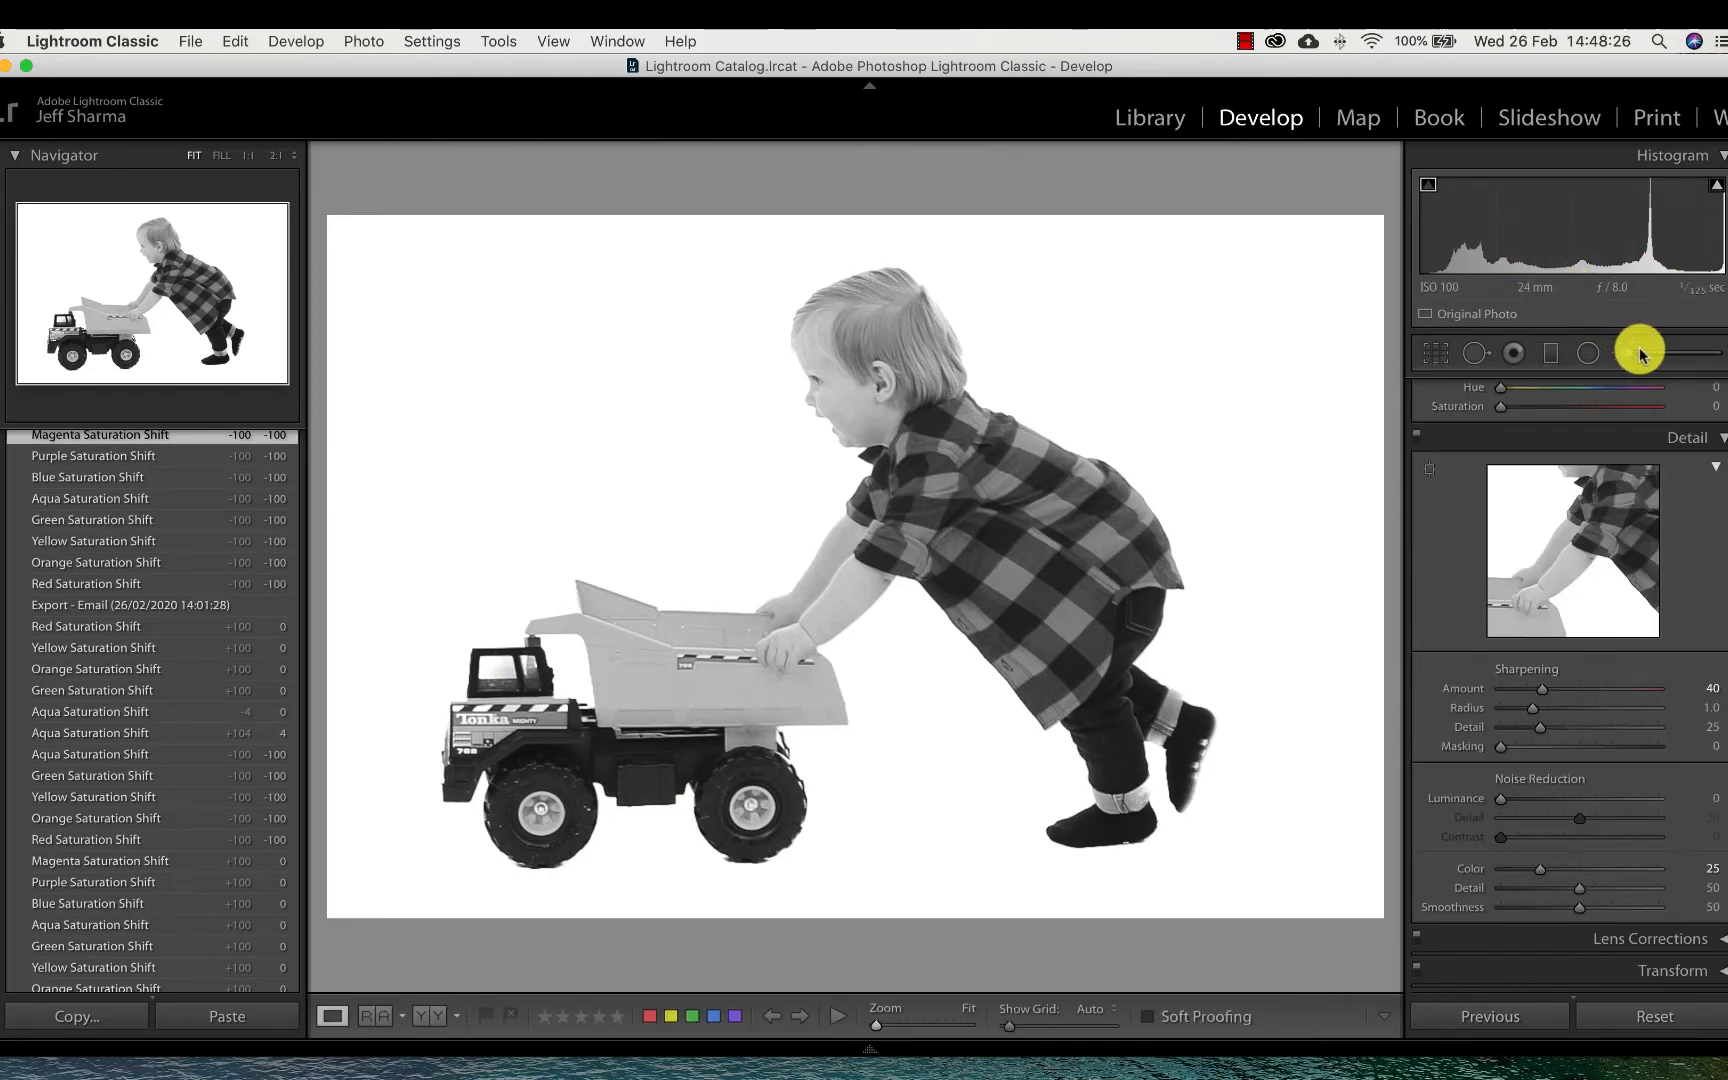
left_click(1639, 355)
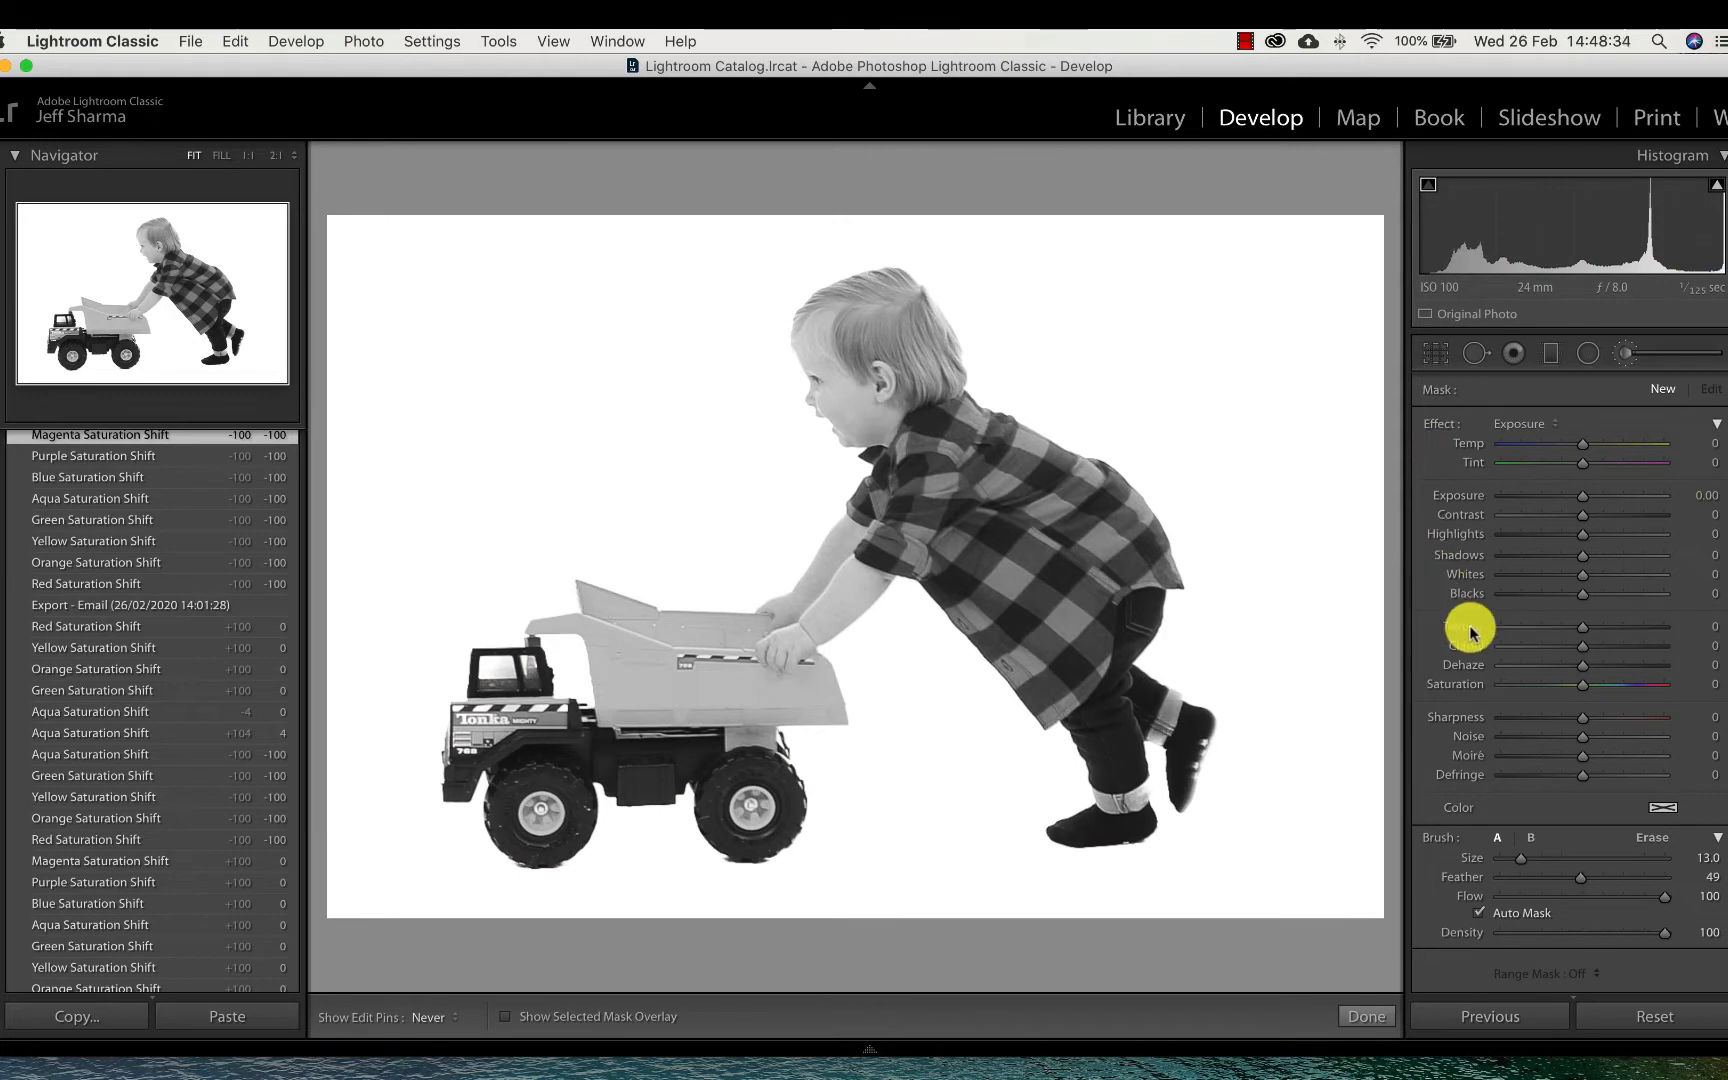
left_click_drag(1580, 686, 1676, 690)
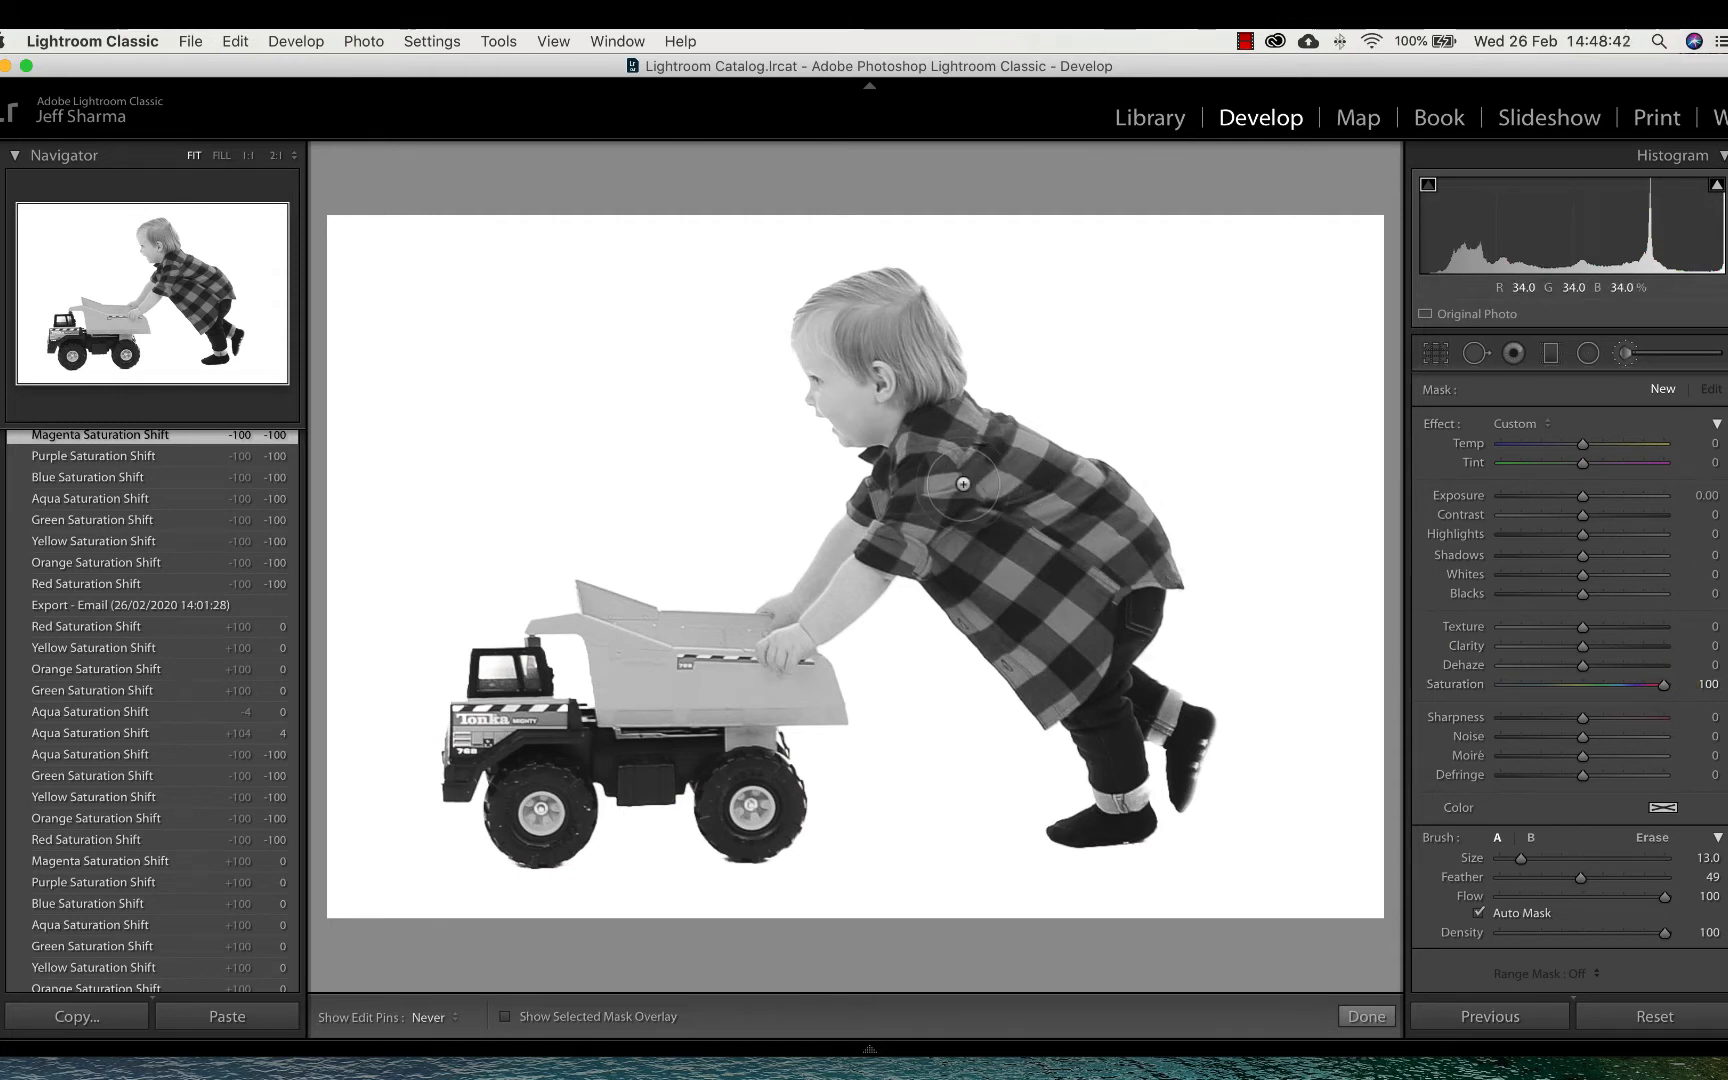
scroll(963, 484, "up", 5)
scroll(963, 484, "down", 6)
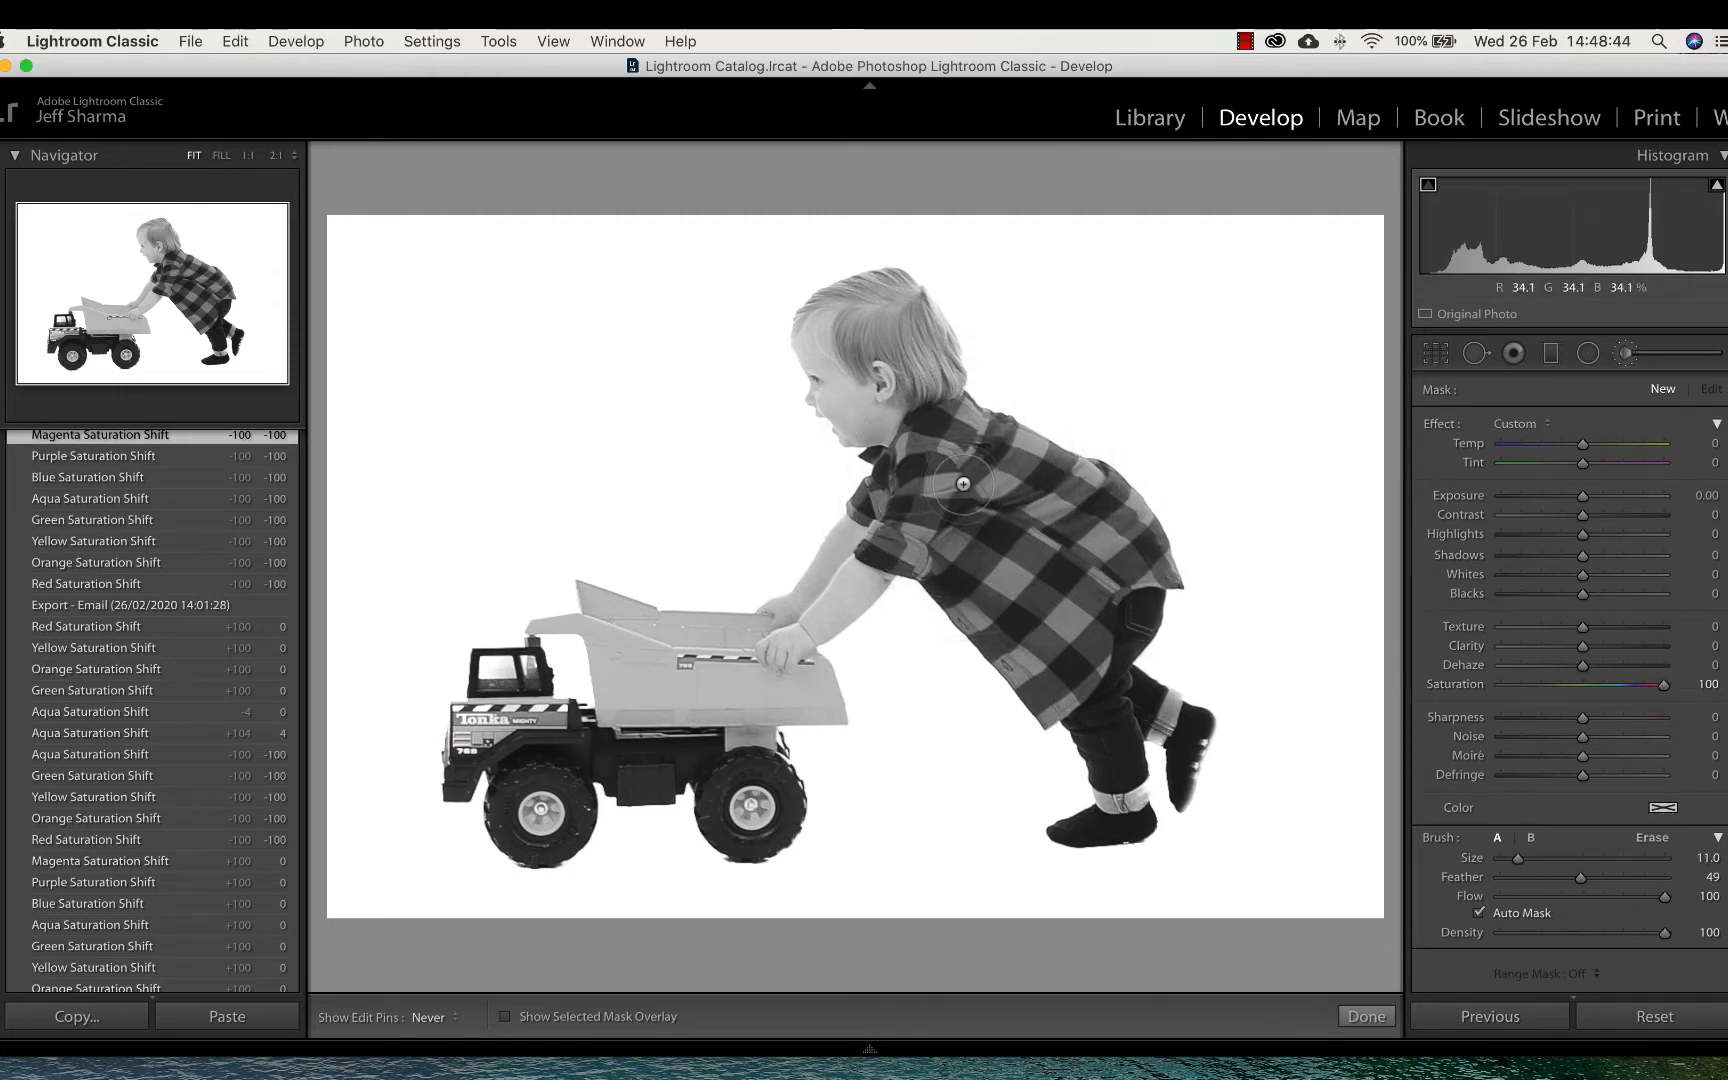
Paint the colour back over the child's entire checked shirt, enlarging the brush to size 38 for the broad areas.
mouse_move(955, 462)
left_mouse_down()
mouse_move(1006, 499)
mouse_move(1063, 506)
mouse_move(1040, 536)
mouse_move(1096, 548)
mouse_move(988, 556)
mouse_move(961, 528)
mouse_move(949, 490)
mouse_move(969, 467)
mouse_move(953, 456)
mouse_move(962, 492)
left_mouse_up()
scroll(1038, 559, "up", 8)
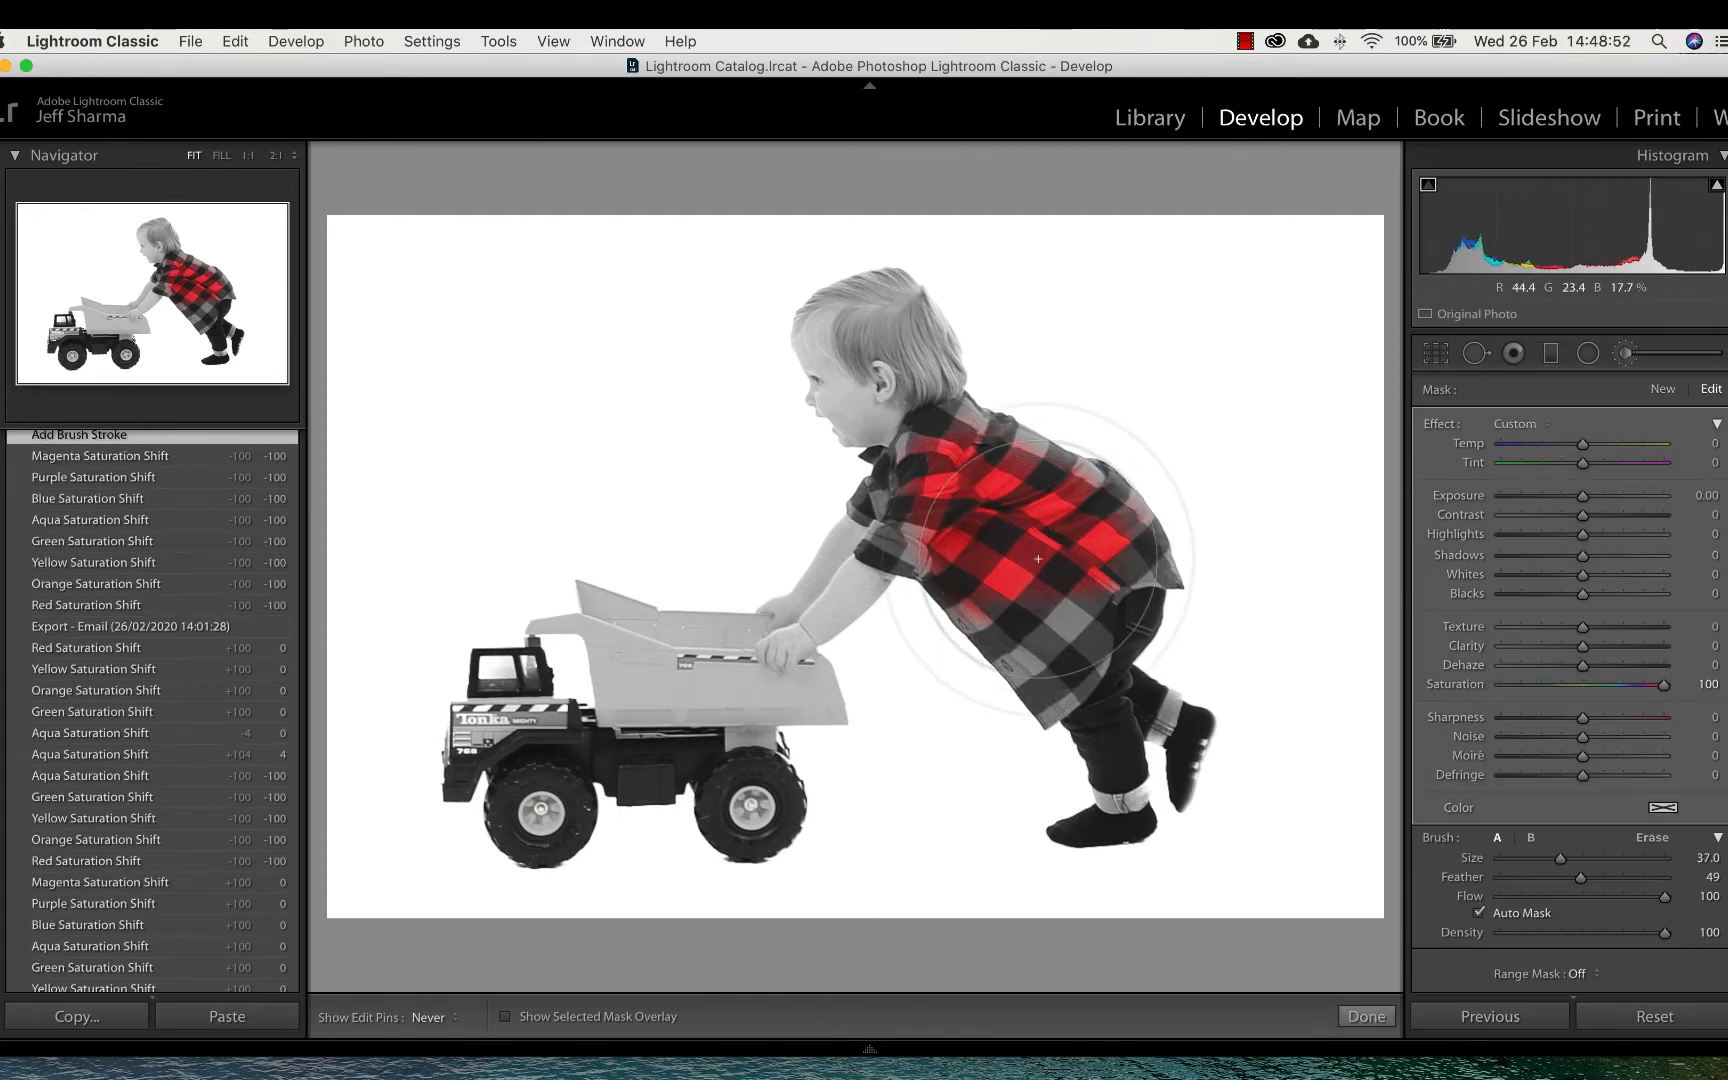
scroll(1038, 559, "up", 1)
left_click(1038, 559)
left_click(1049, 638)
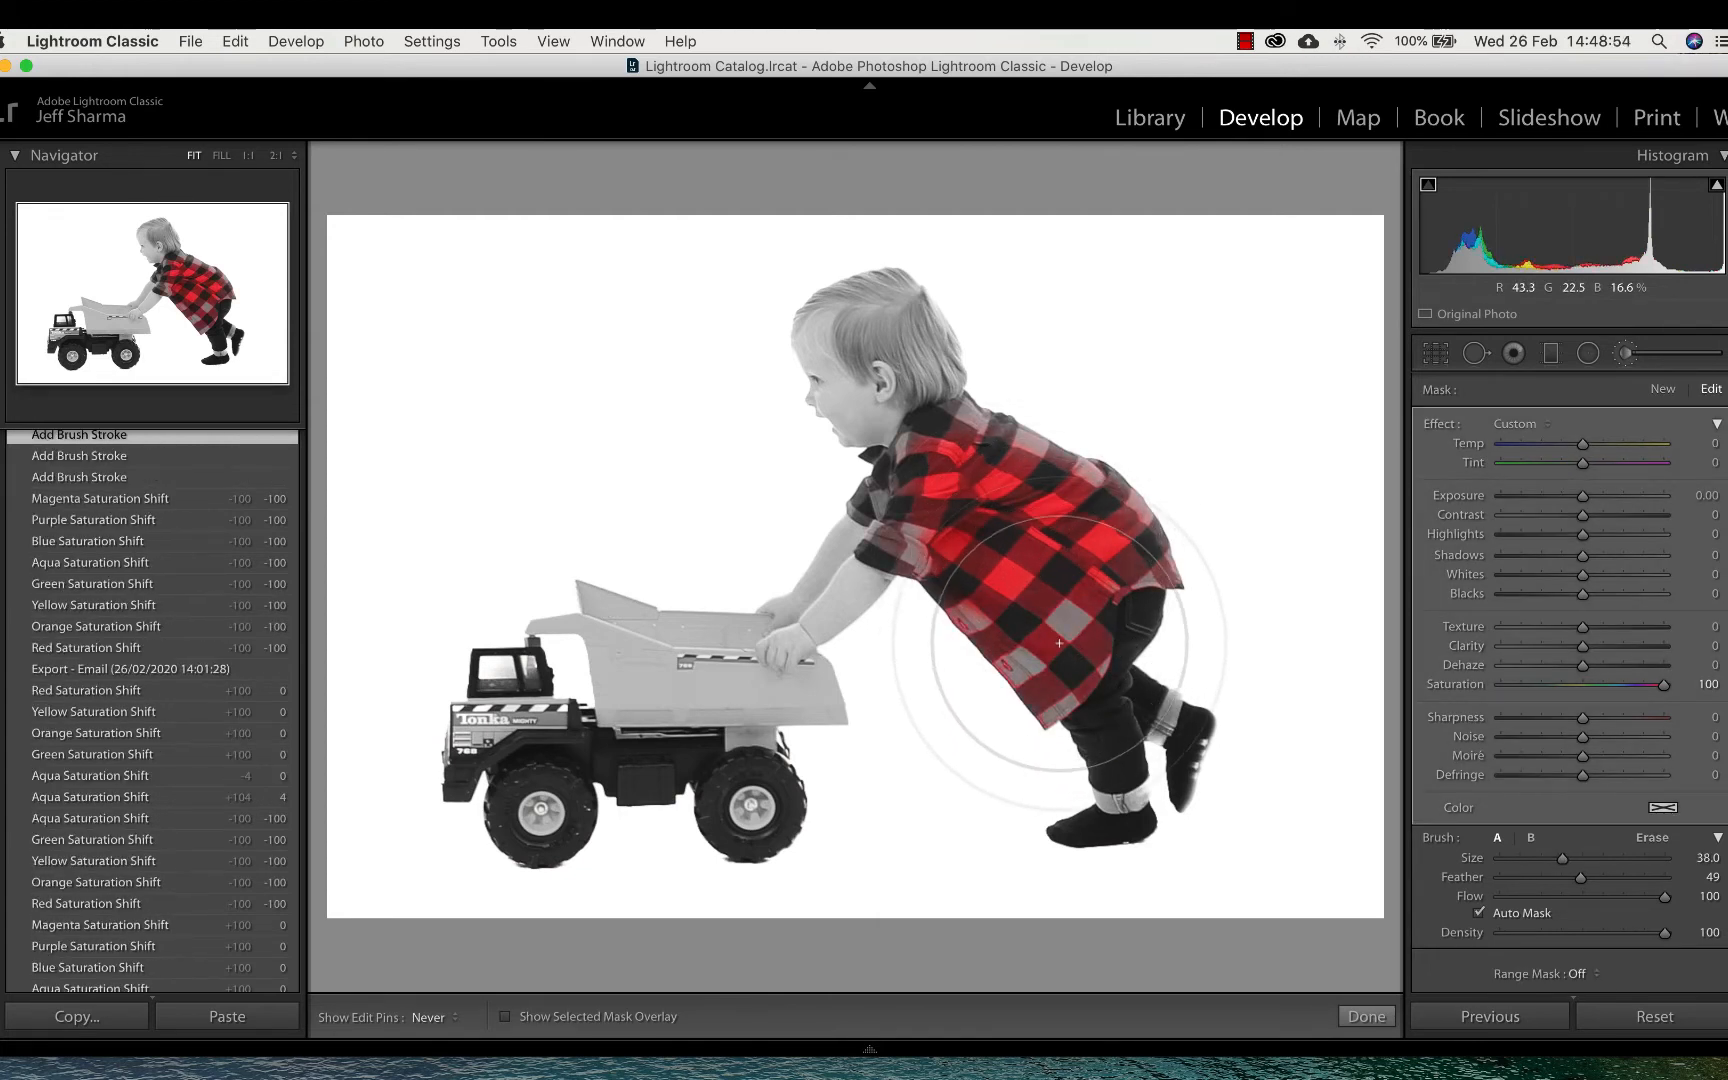
left_click_drag(1059, 643, 1052, 668)
left_click_drag(1099, 587, 1110, 549)
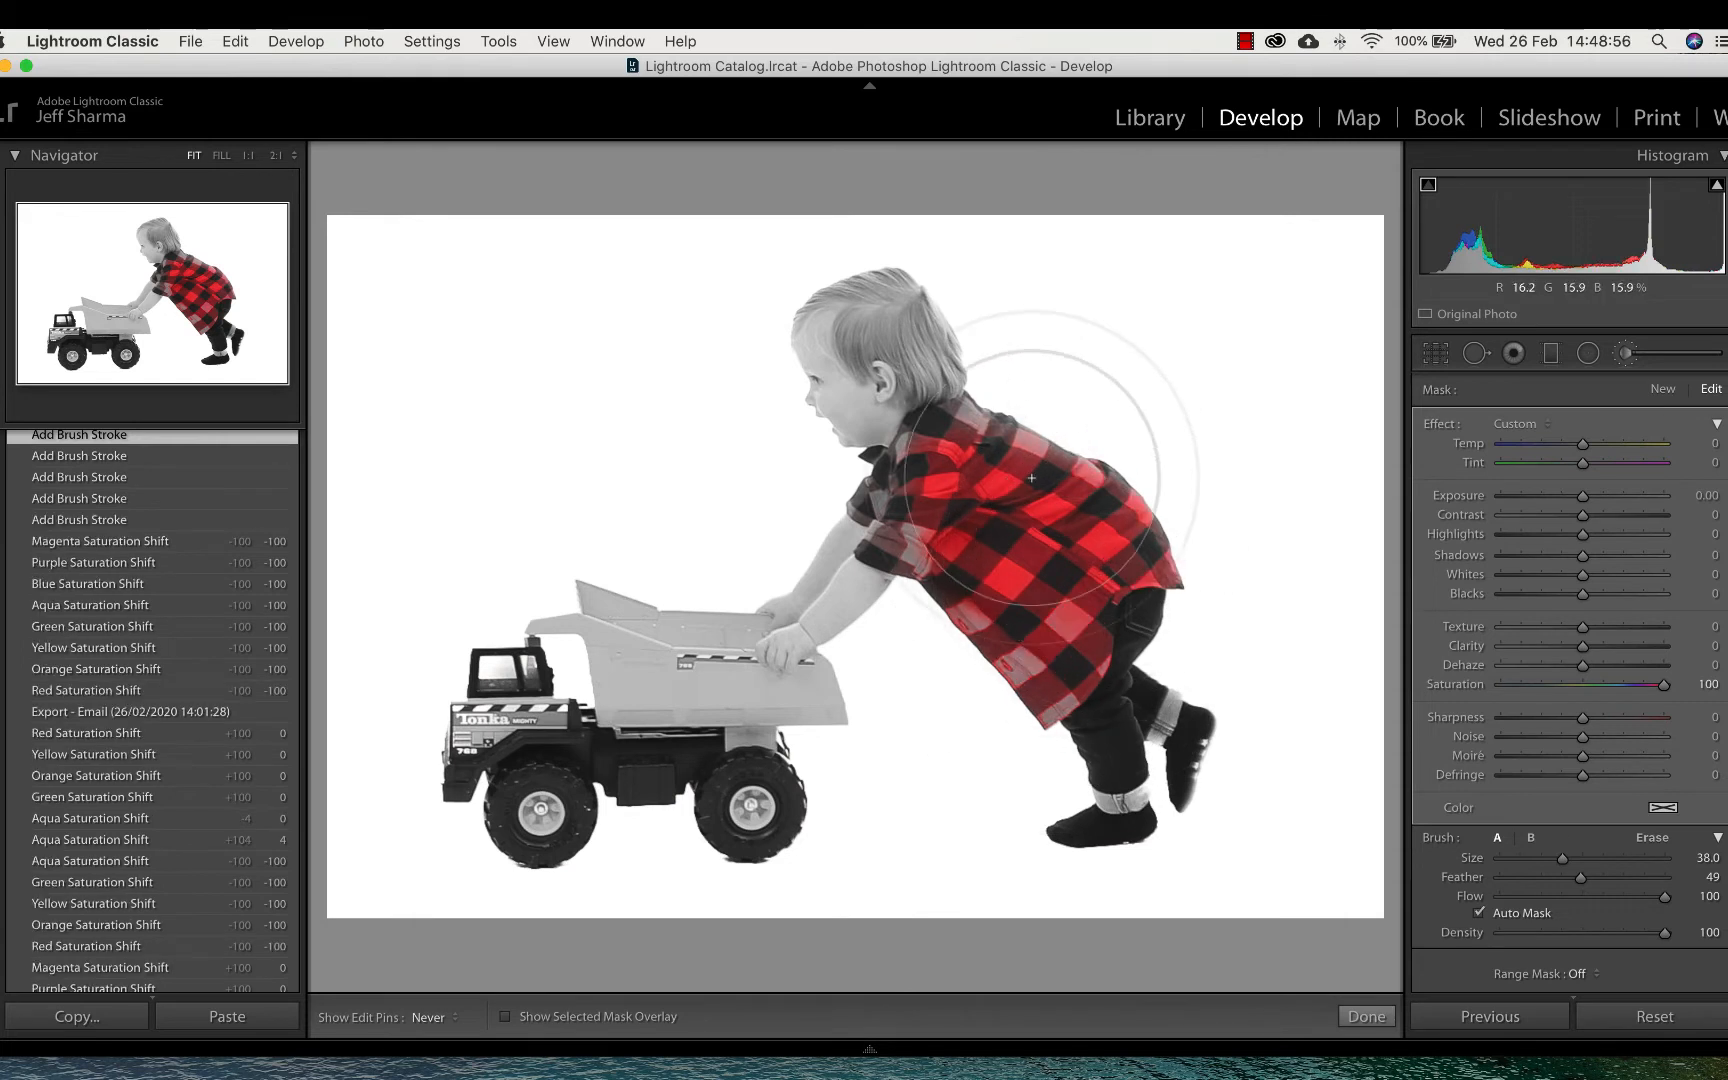
mouse_move(1031, 478)
left_mouse_down()
mouse_move(928, 476)
mouse_move(906, 526)
mouse_move(946, 536)
mouse_move(937, 559)
mouse_move(1050, 708)
mouse_move(1090, 670)
mouse_move(1066, 592)
mouse_move(1086, 559)
mouse_move(1155, 561)
mouse_move(1140, 517)
mouse_move(1023, 442)
mouse_move(1070, 462)
mouse_move(957, 441)
mouse_move(893, 465)
left_mouse_up()
left_click(908, 528)
scroll(925, 536, "down", 10)
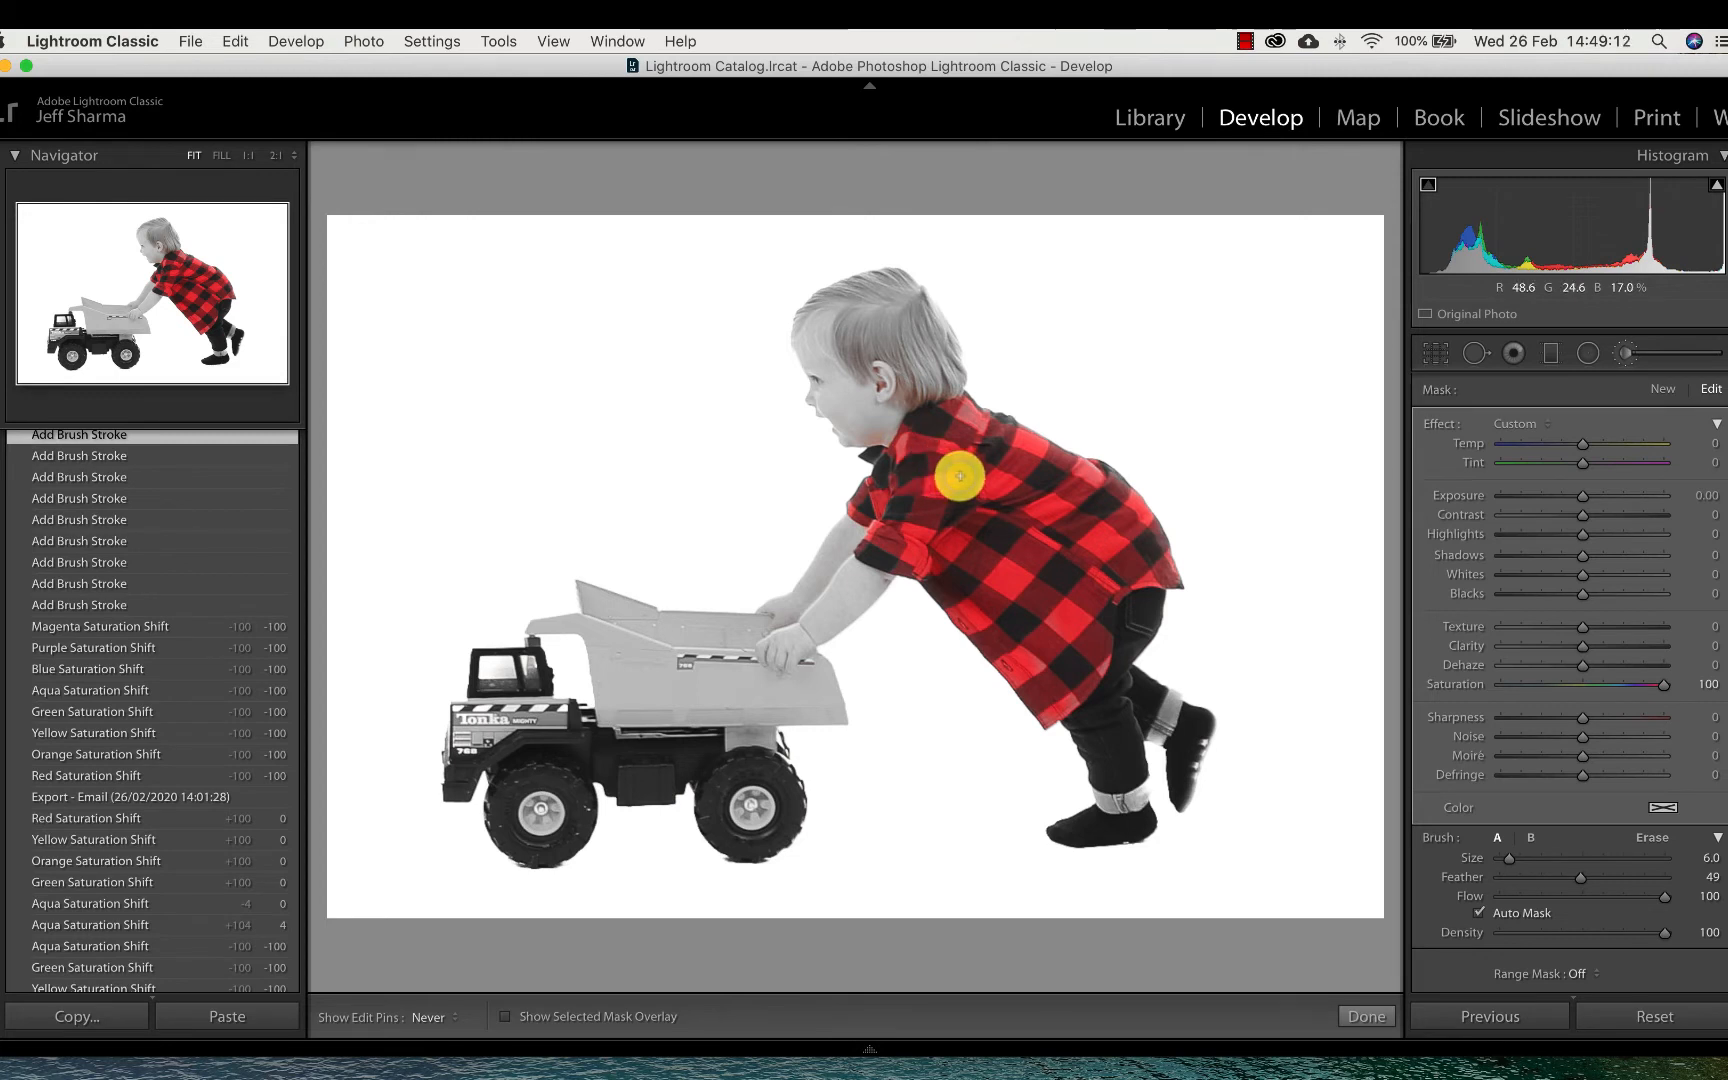
Paint the colour back into the toy truck's yellow dump bed, rear support and both wheel hubs with brush sizes 16 and 9.
scroll(554, 706, "up", 5)
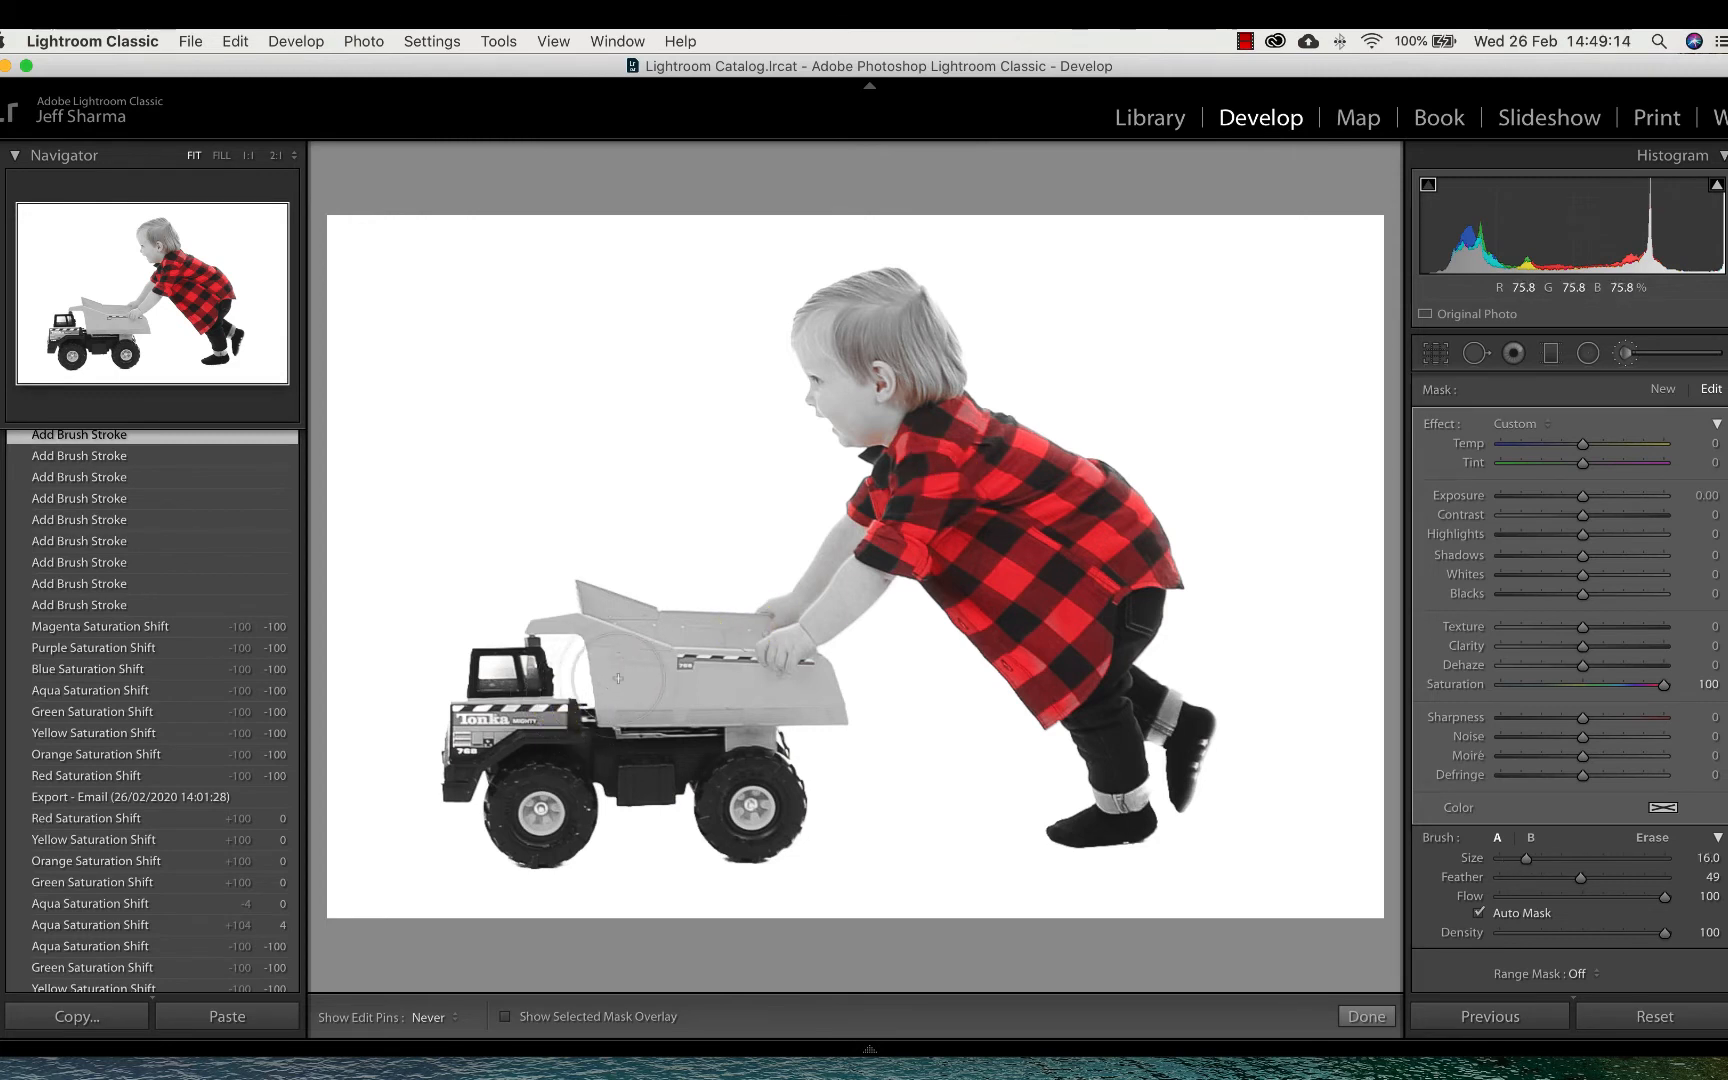
mouse_move(636, 671)
left_mouse_down()
mouse_move(716, 659)
mouse_move(661, 646)
mouse_move(655, 612)
mouse_move(575, 597)
mouse_move(615, 649)
mouse_move(699, 630)
mouse_move(673, 672)
mouse_move(632, 684)
mouse_move(825, 695)
mouse_move(826, 712)
left_mouse_up()
scroll(649, 629, "down", 4)
left_click_drag(751, 805, 752, 806)
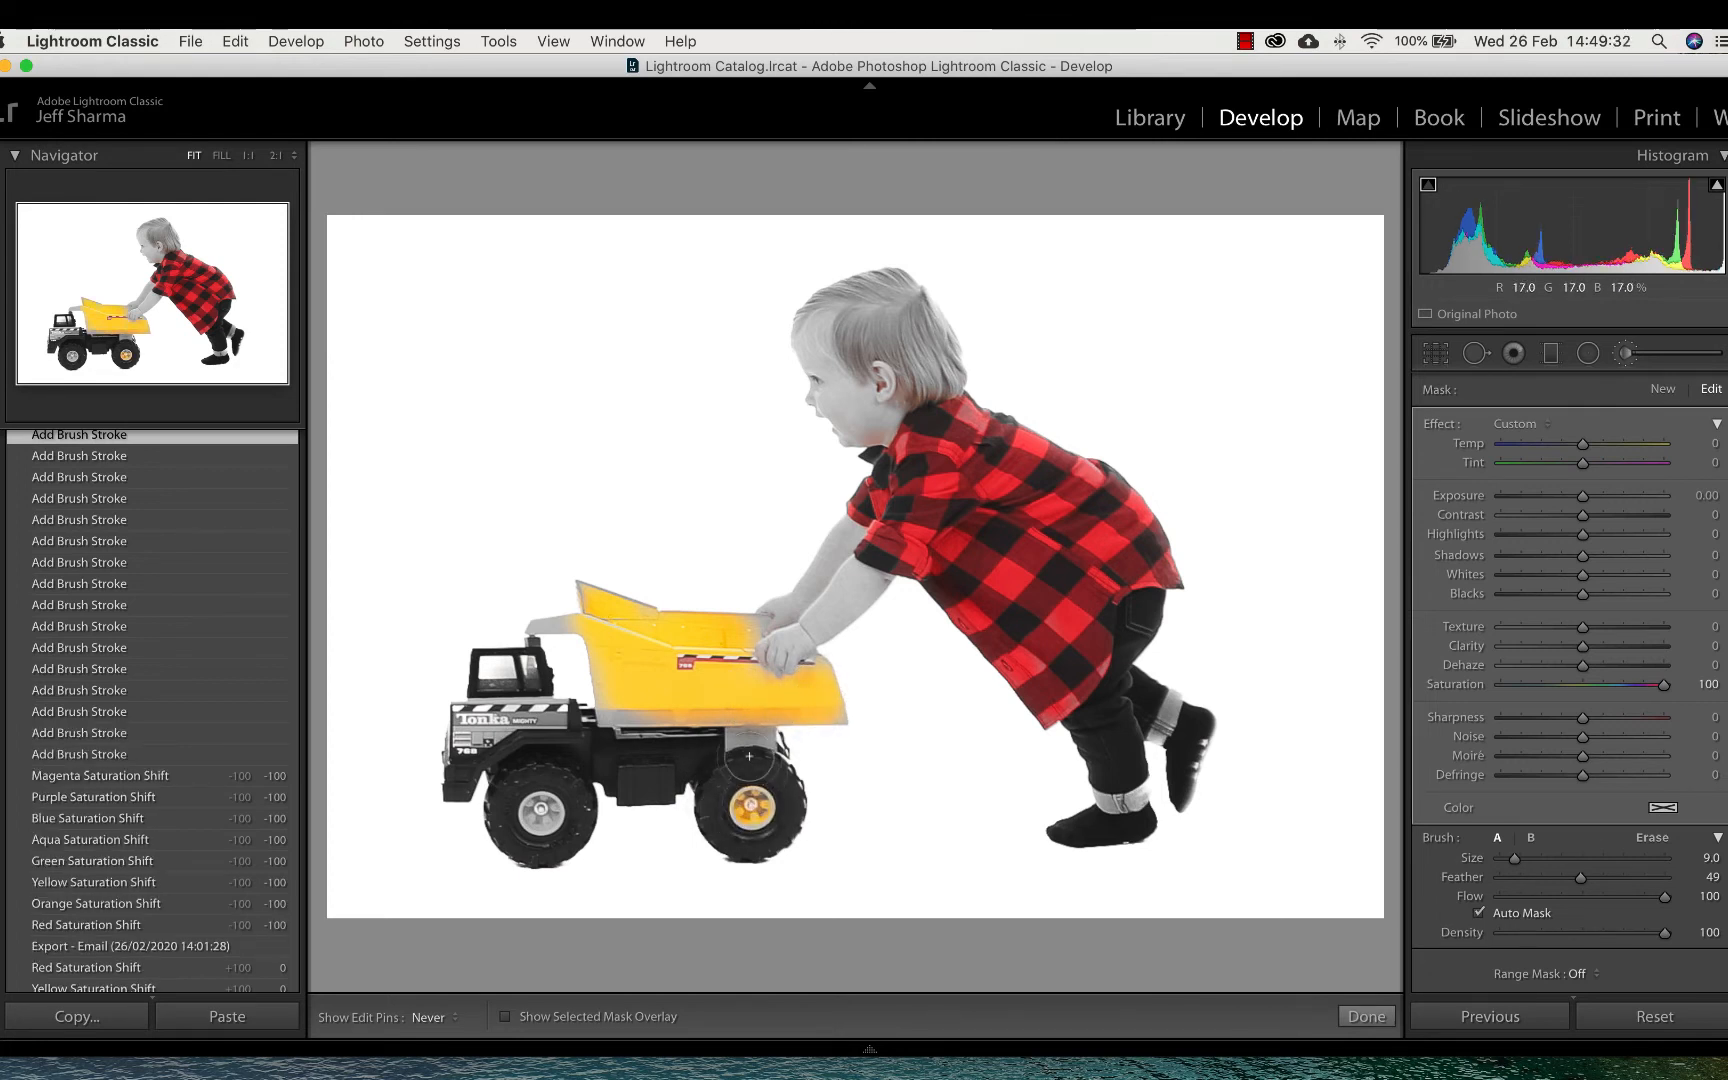
left_click_drag(760, 736, 744, 754)
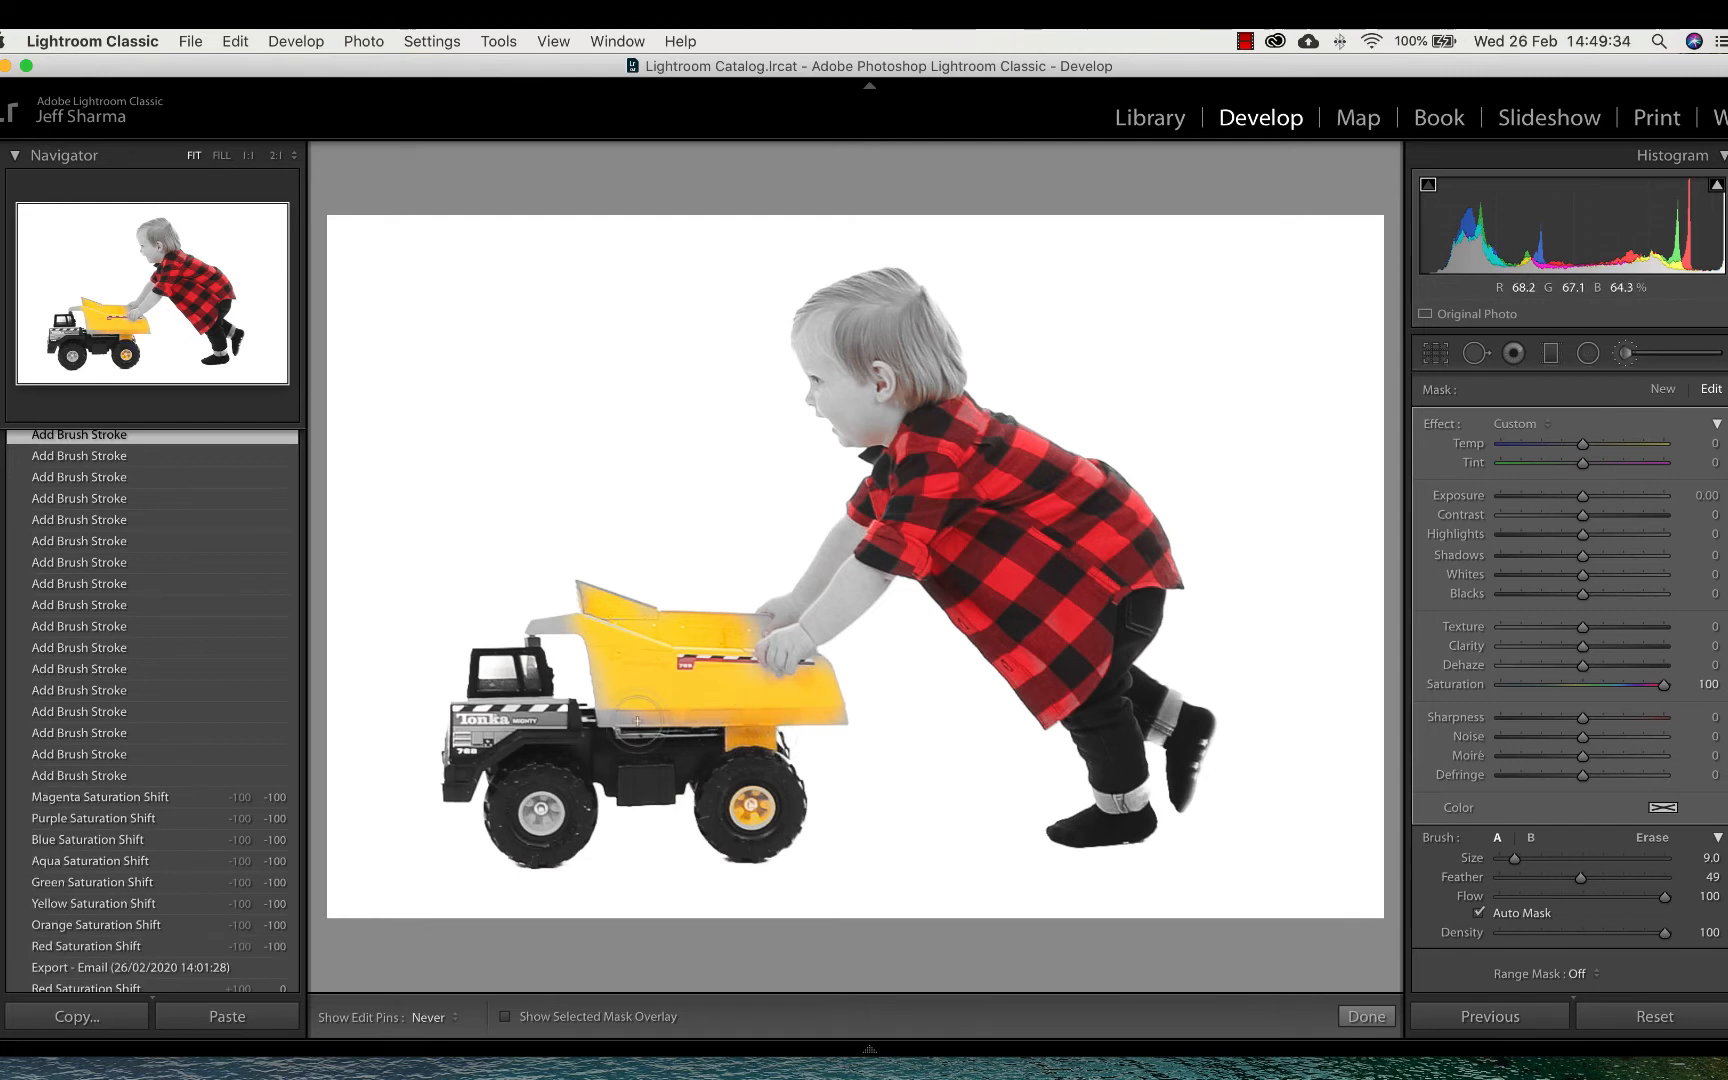
left_click_drag(617, 719, 590, 712)
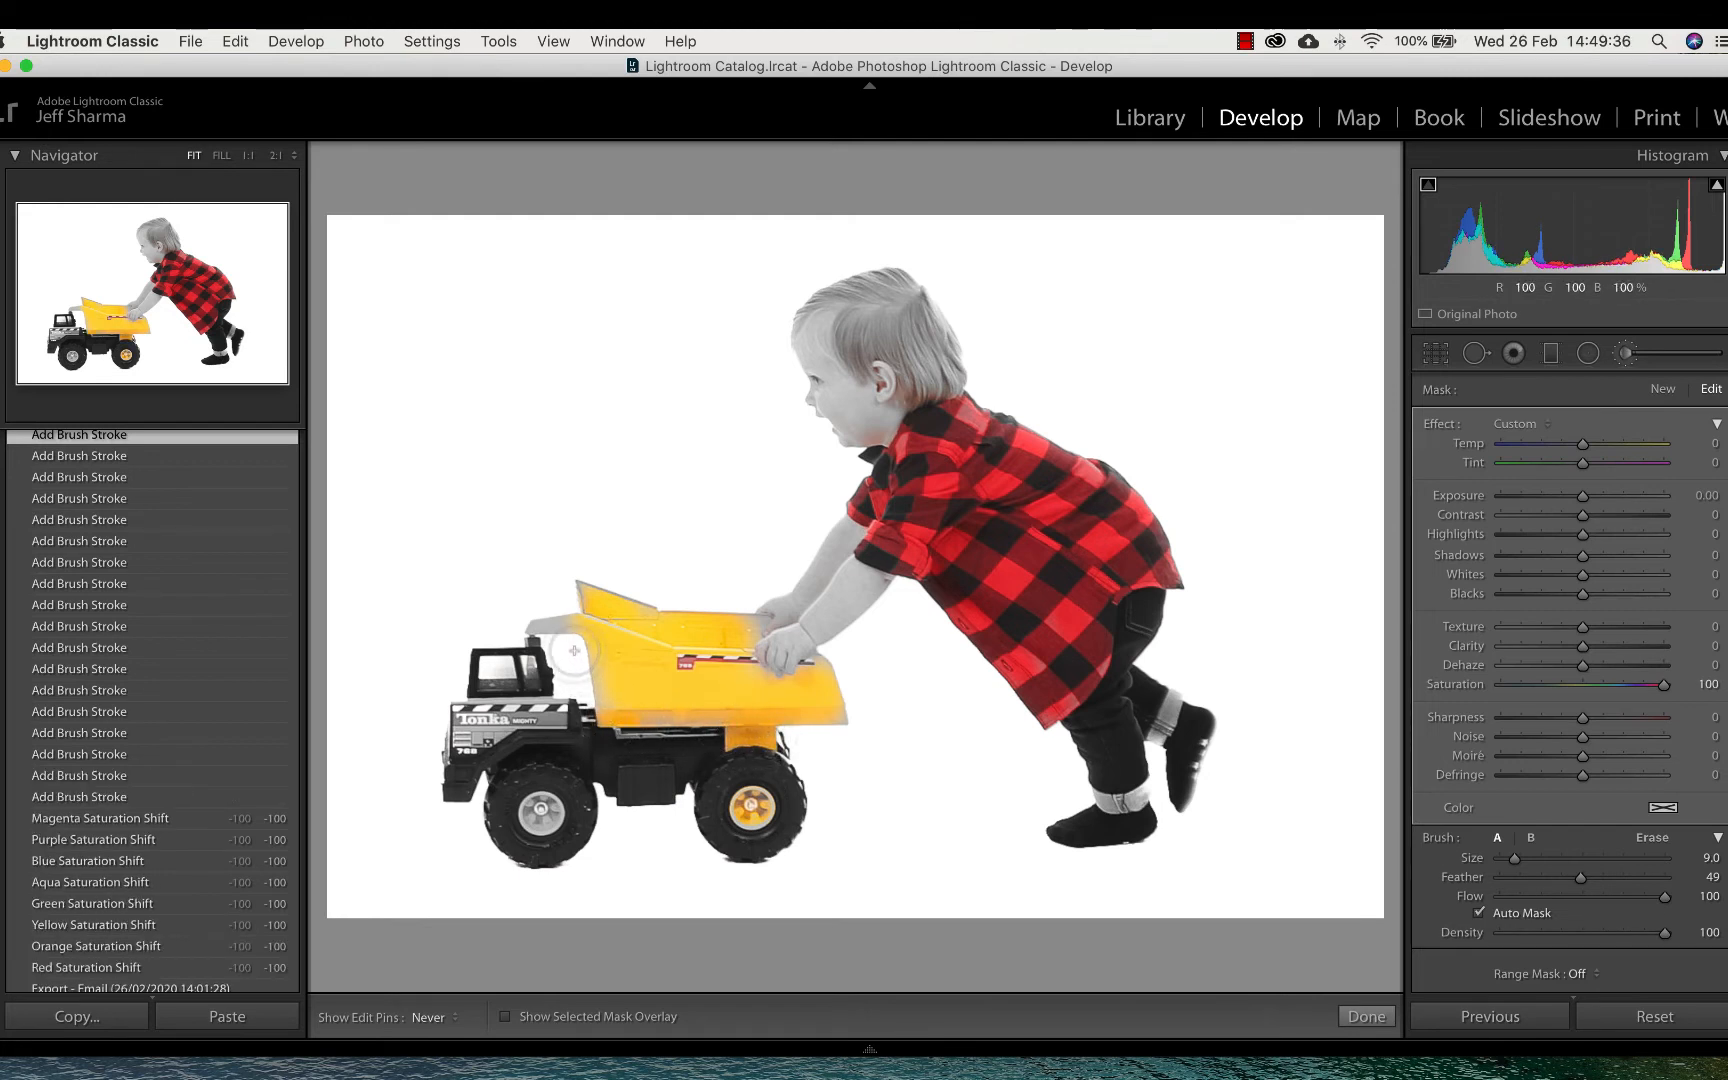
mouse_move(565, 626)
left_mouse_down()
mouse_move(528, 628)
mouse_move(560, 628)
mouse_move(582, 588)
mouse_move(650, 606)
left_mouse_up()
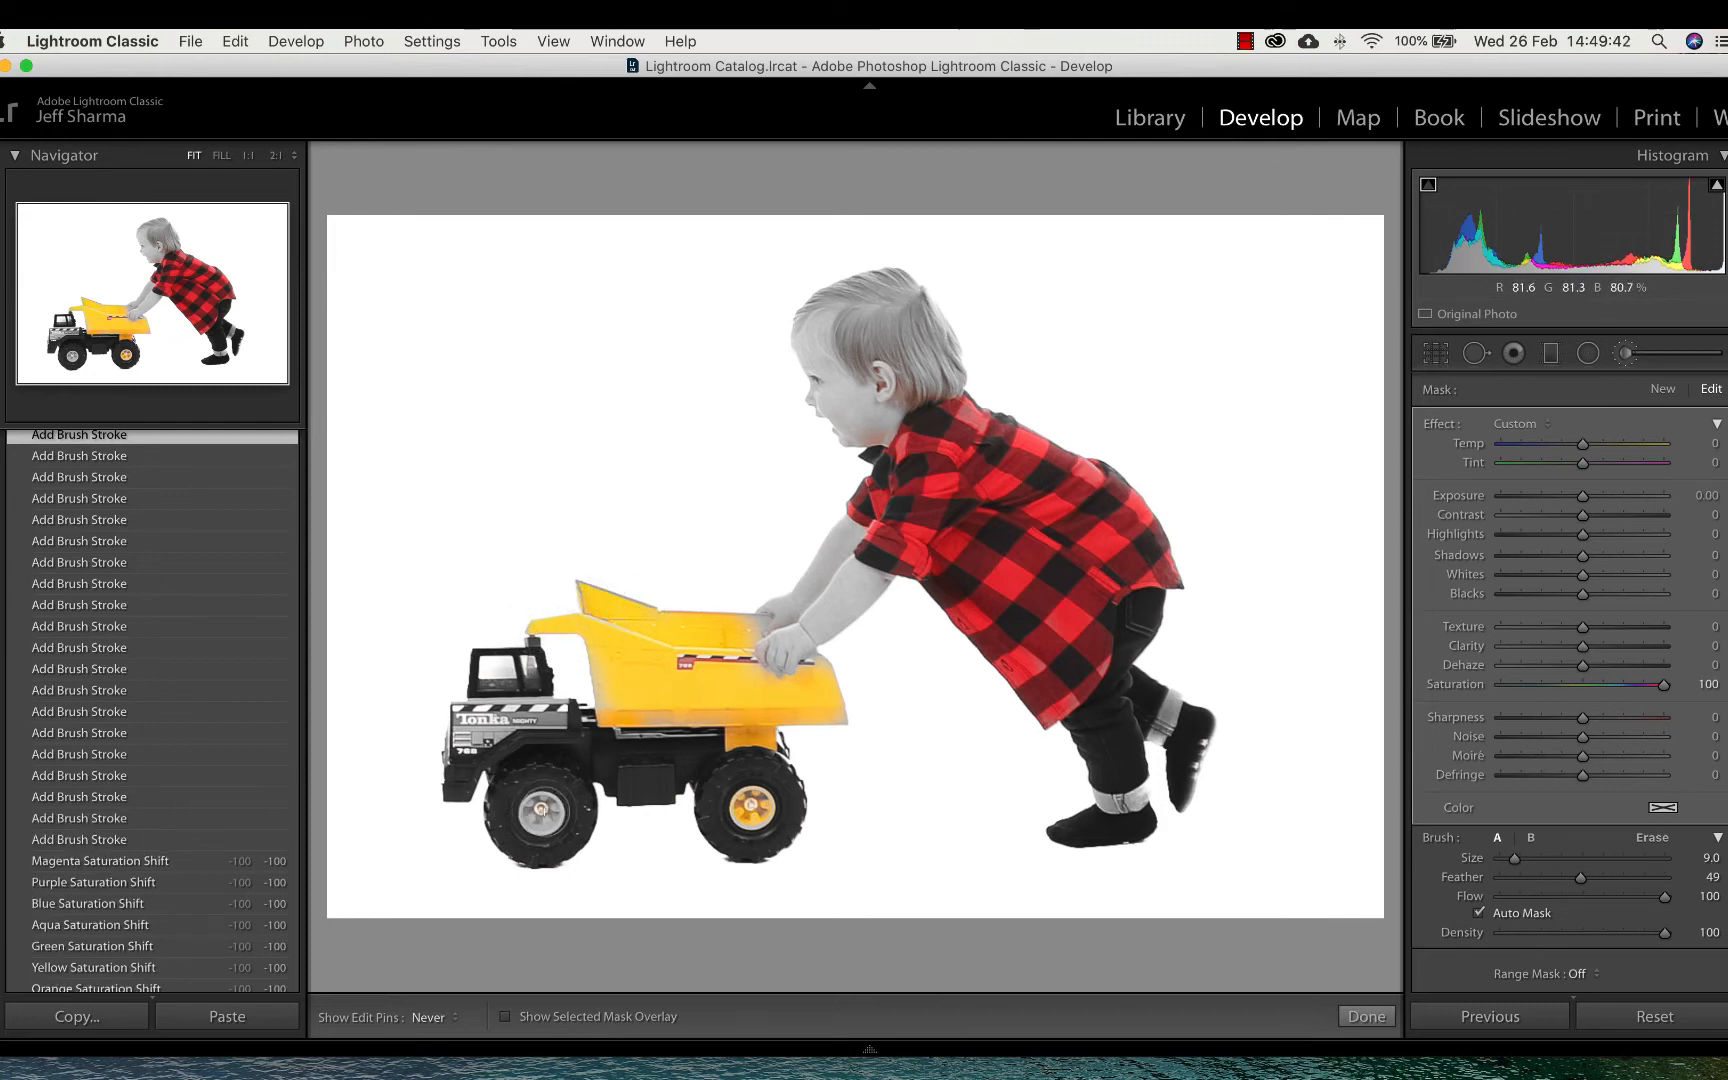
mouse_move(540, 800)
left_mouse_down()
mouse_move(528, 818)
mouse_move(539, 804)
left_mouse_up()
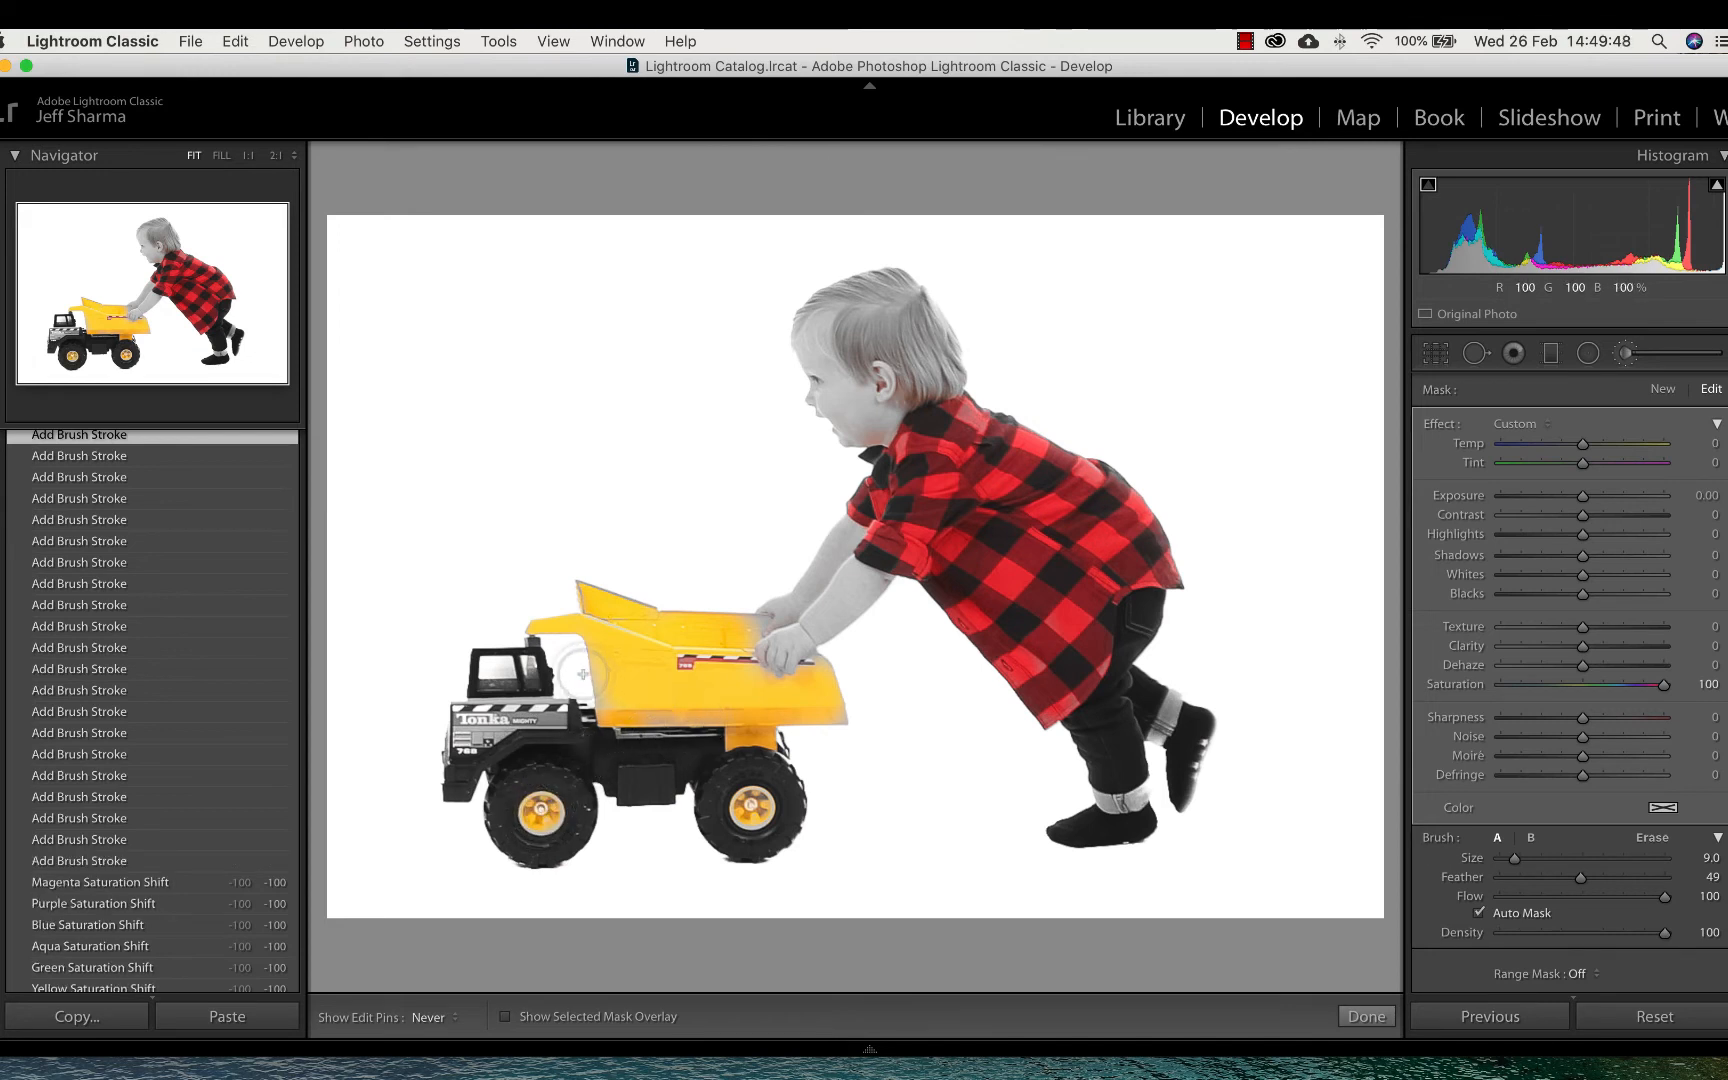
left_click_drag(583, 675, 596, 692)
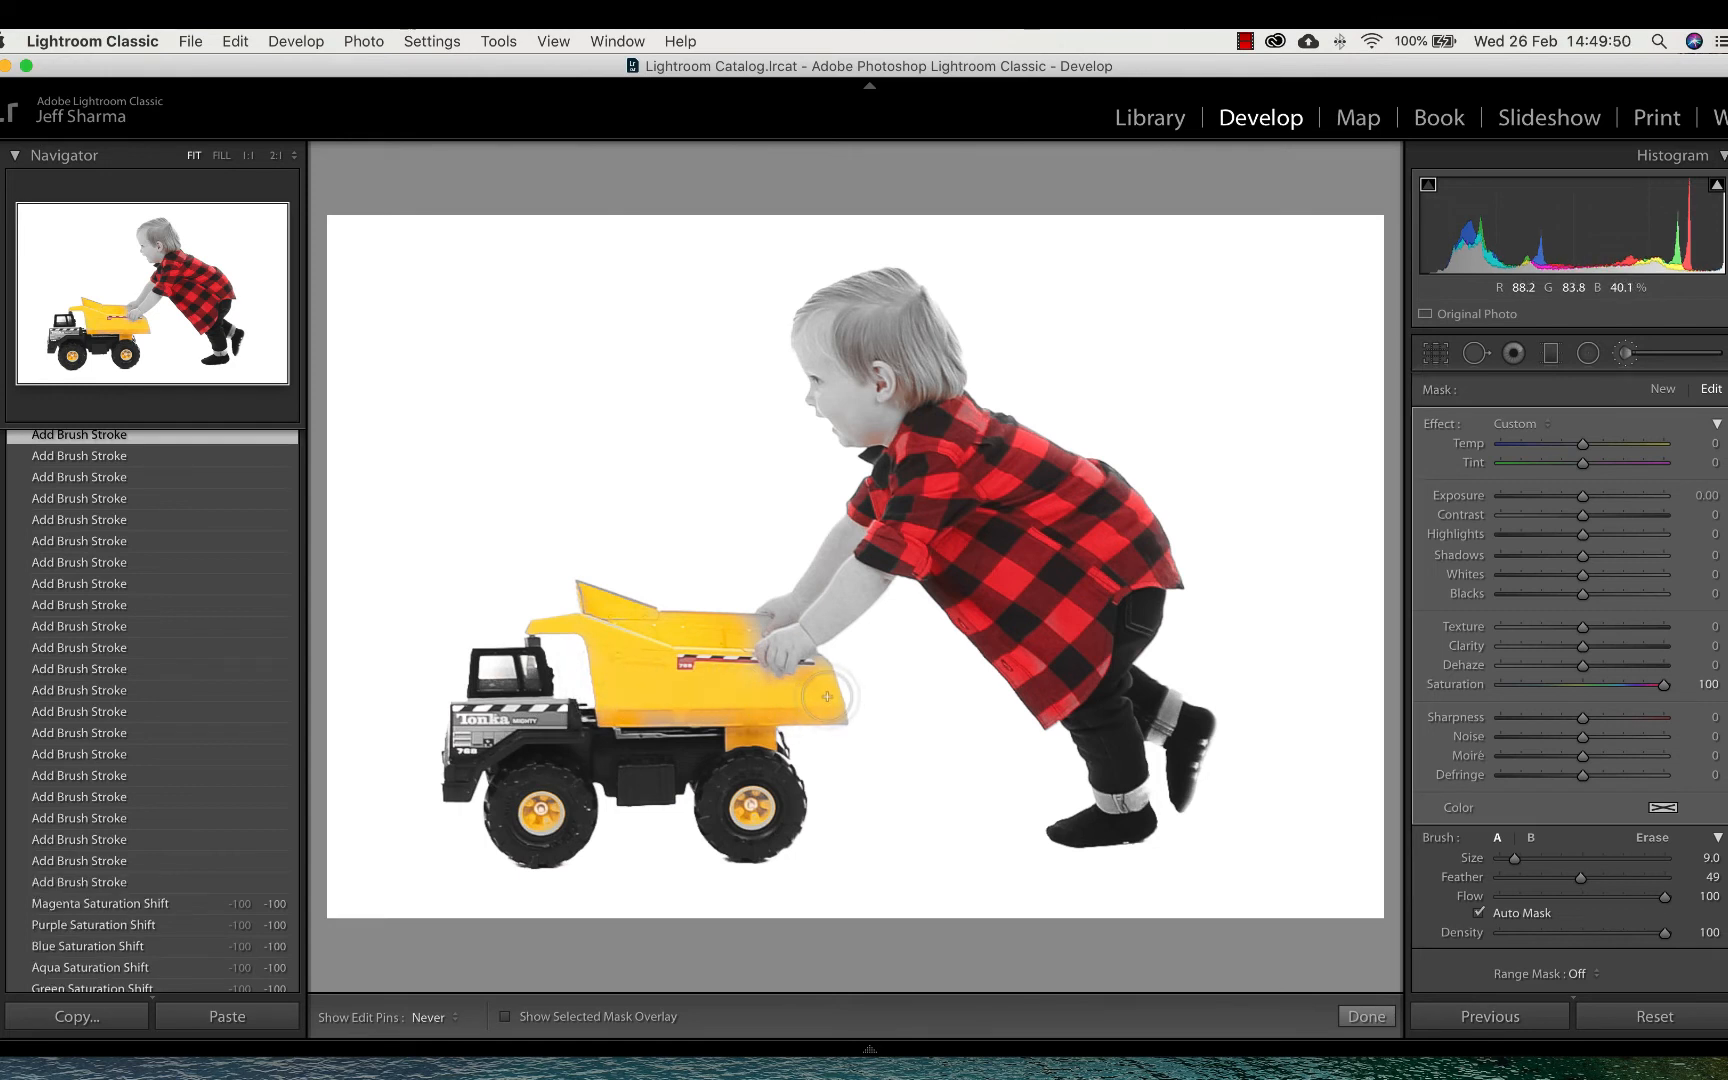
left_click(827, 696)
left_click(799, 680)
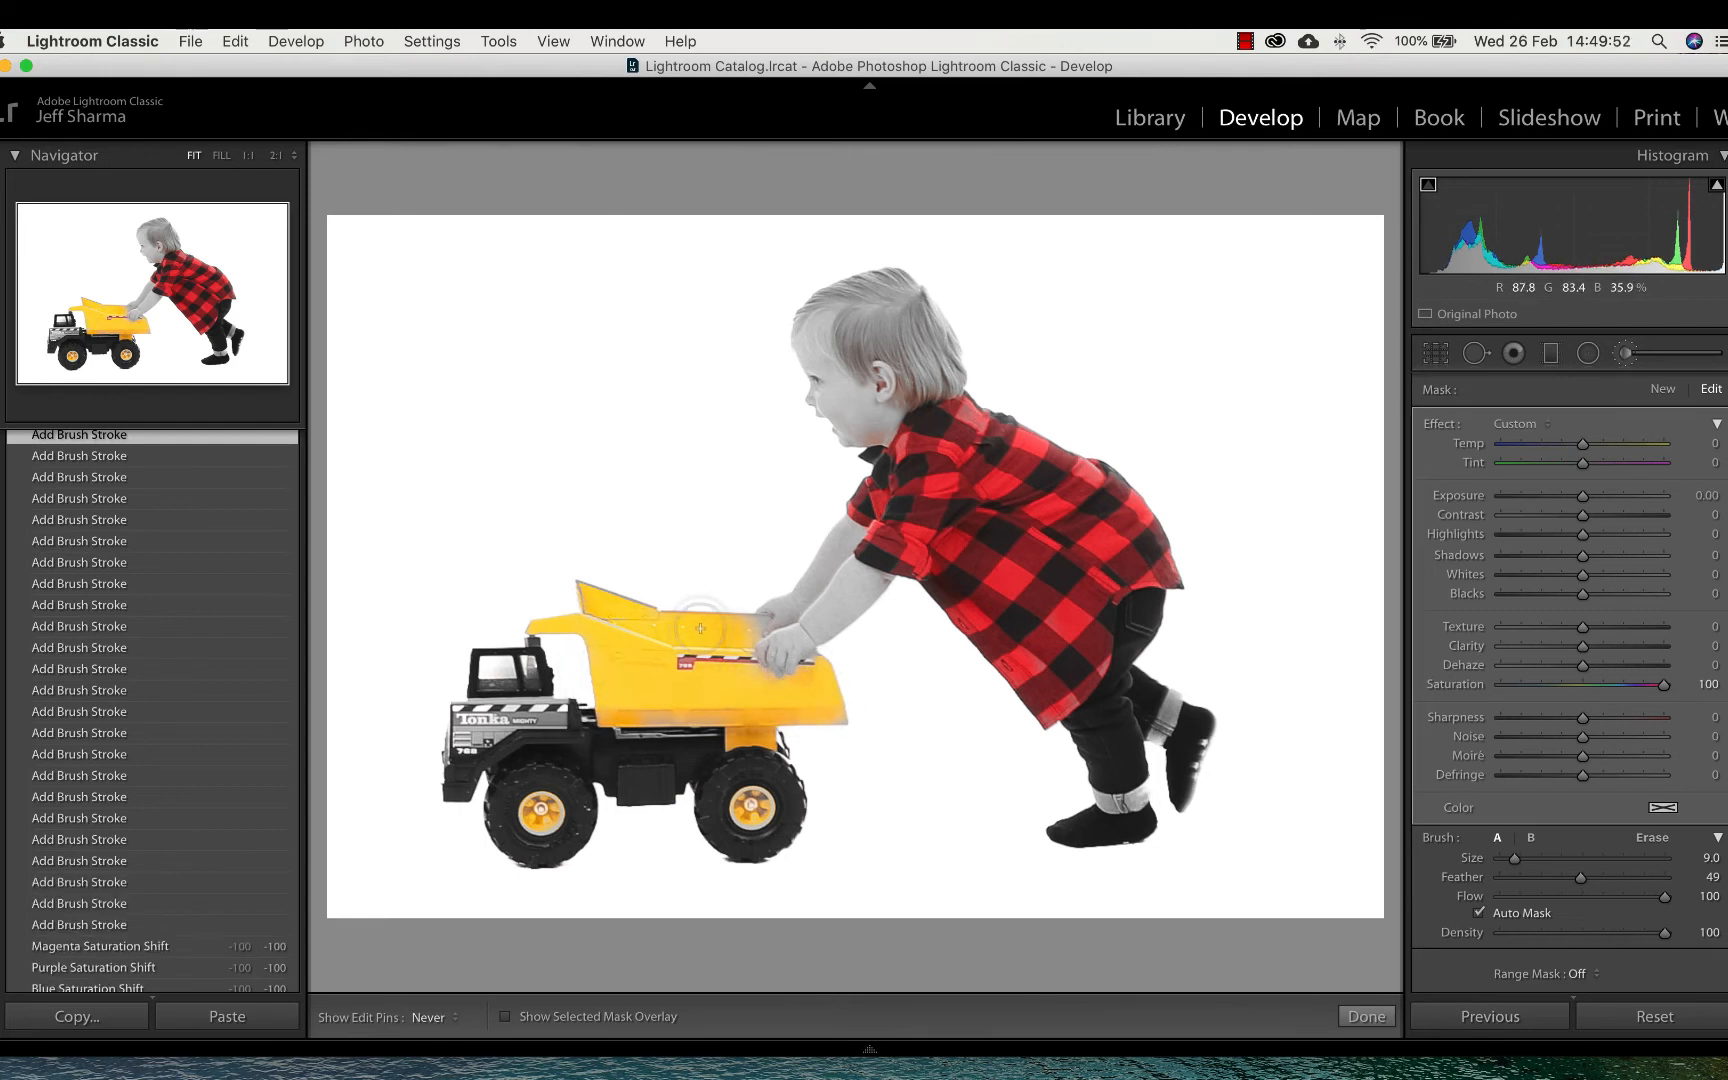
left_click(662, 630)
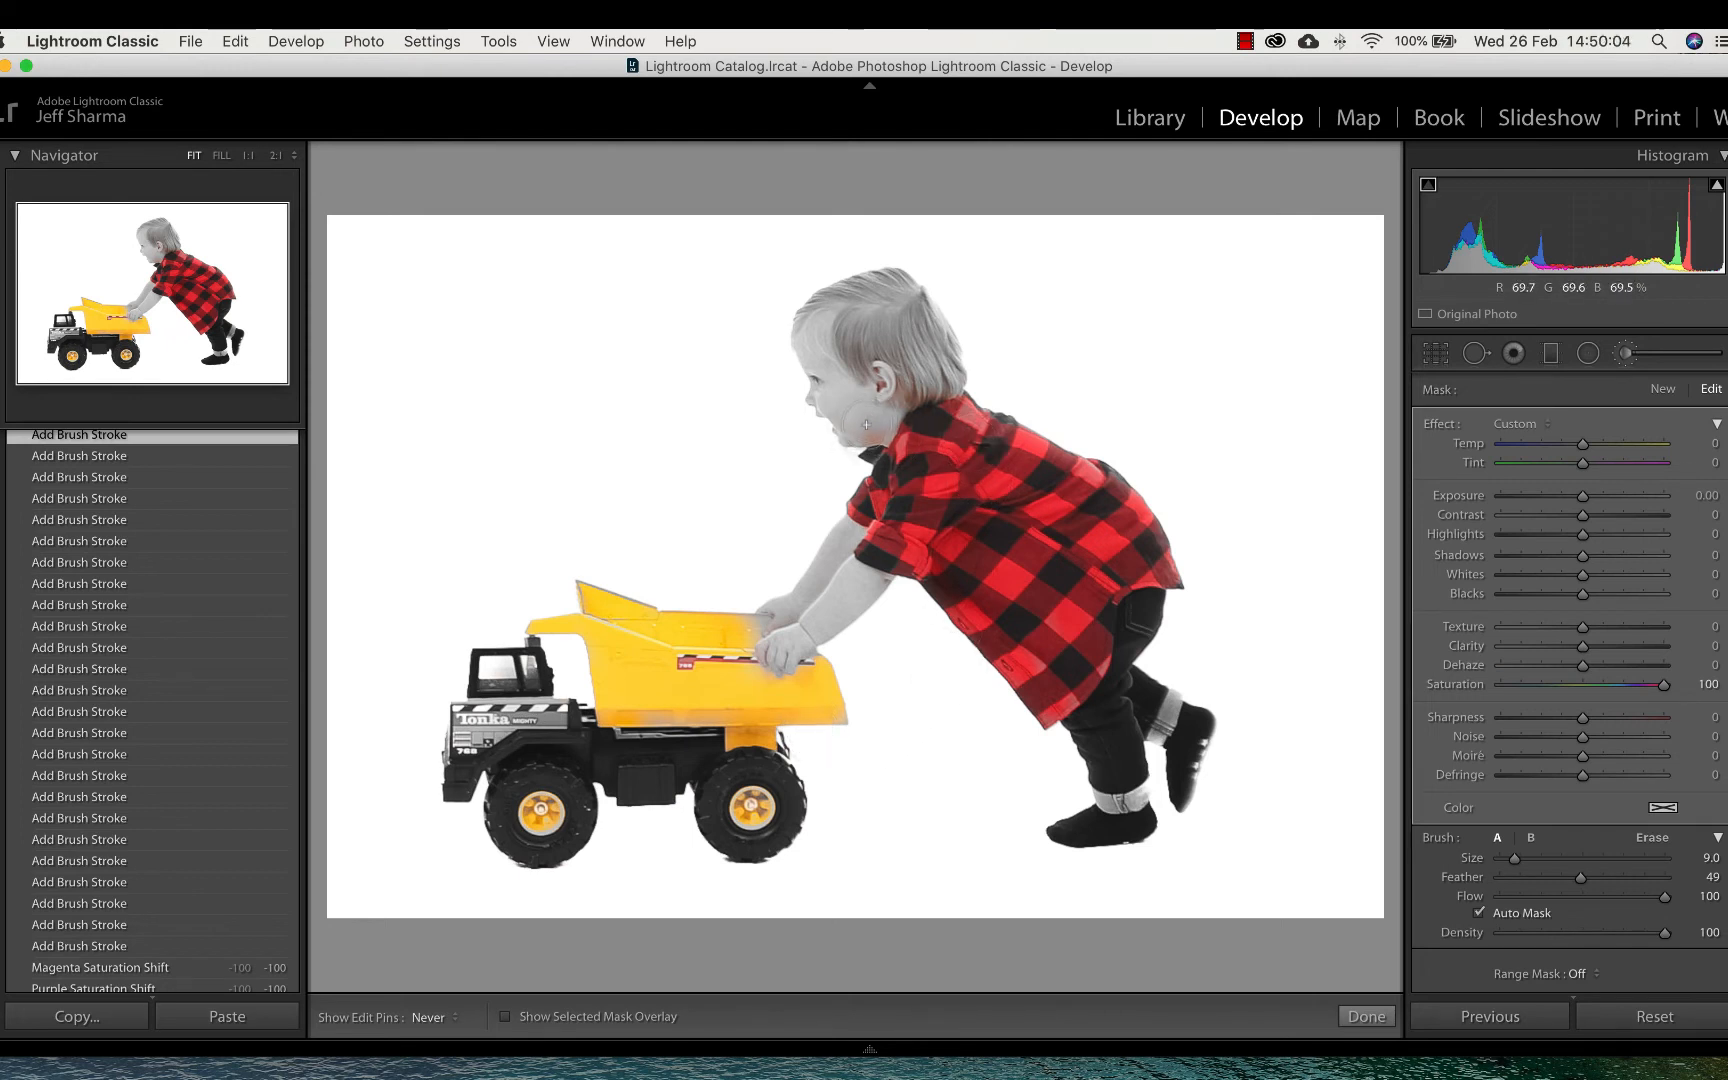
Erase the mask around the child's neck and jaw with a size 5 eraser, feather 100, and switch back to brush A.
left_click(1645, 833)
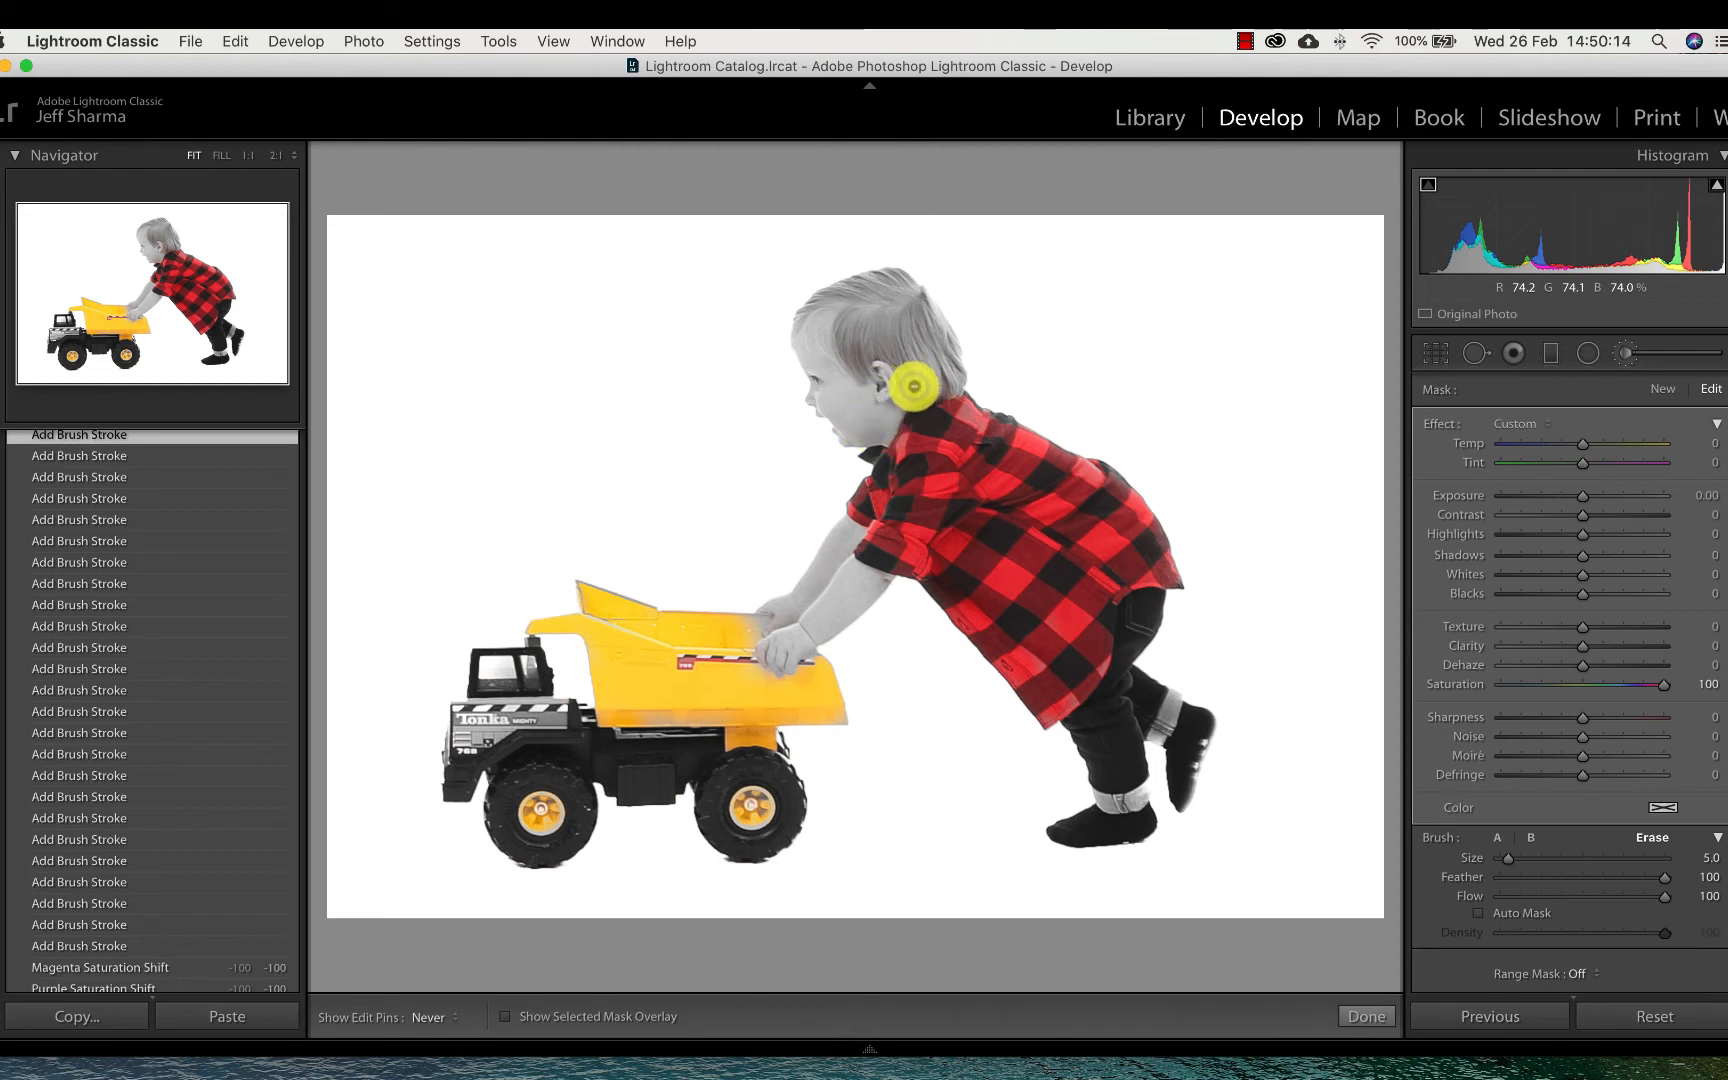
left_click_drag(914, 386, 868, 422)
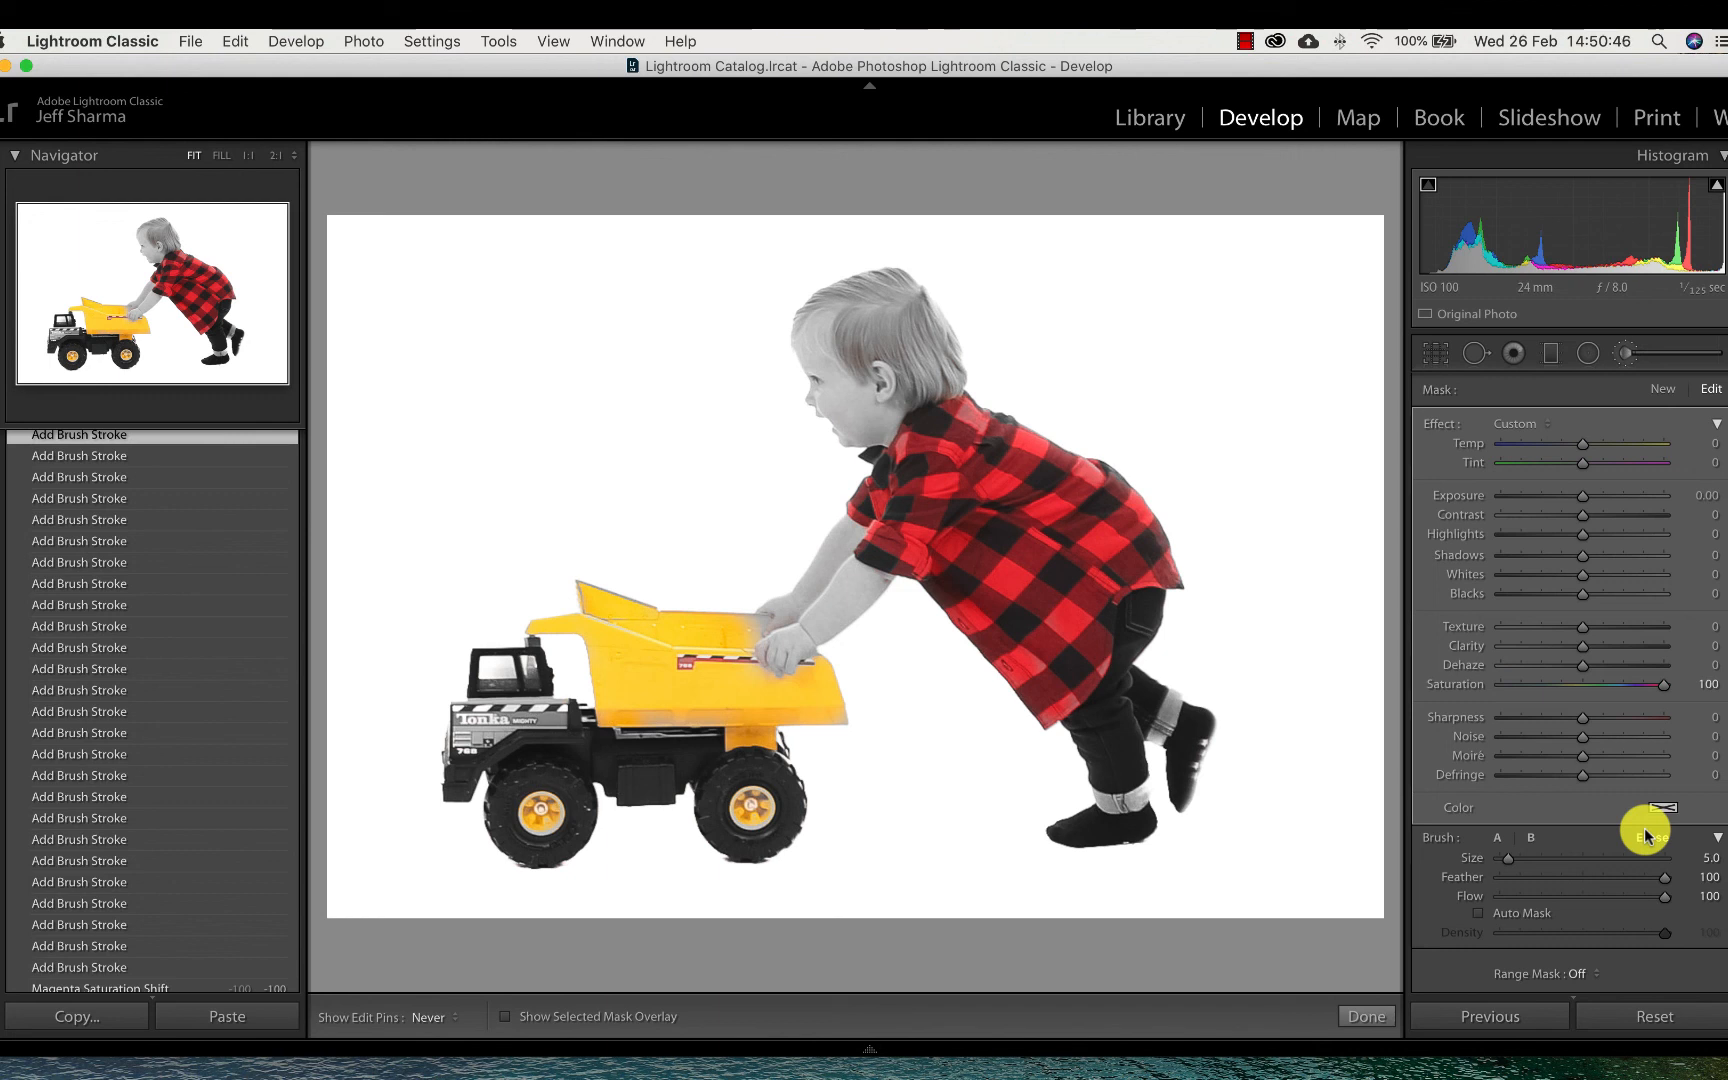
key("alt")
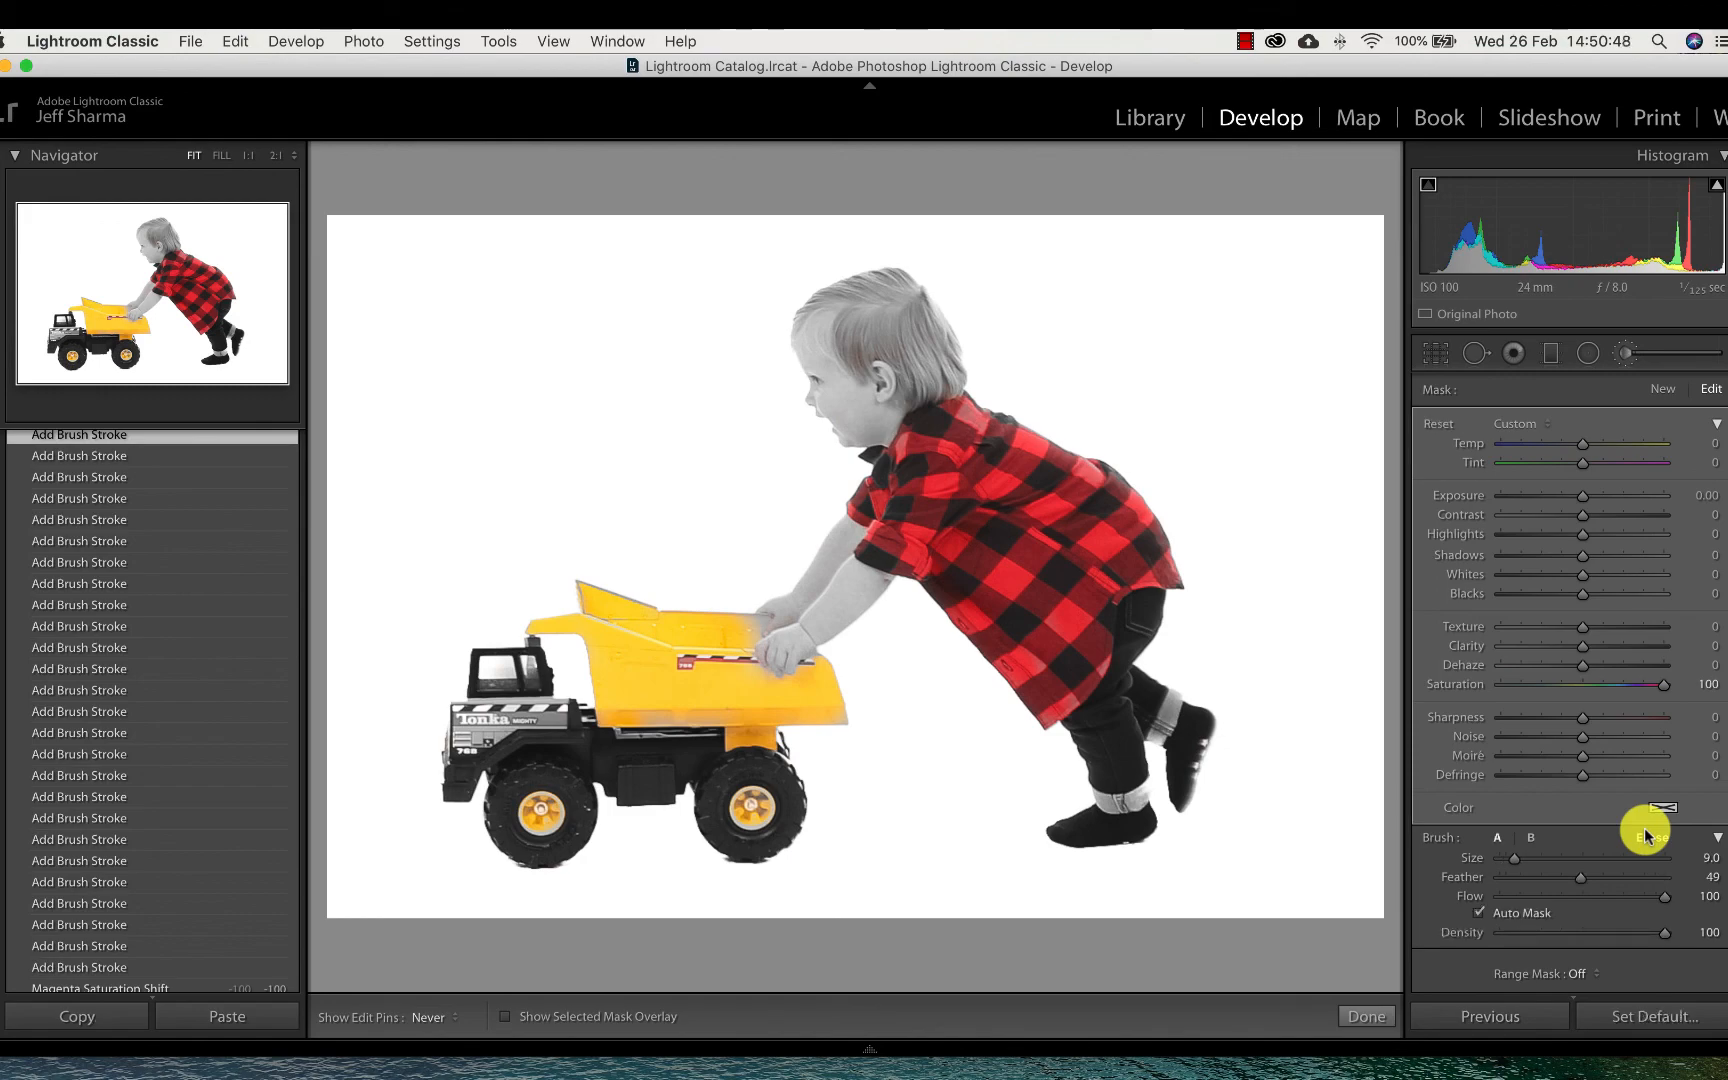